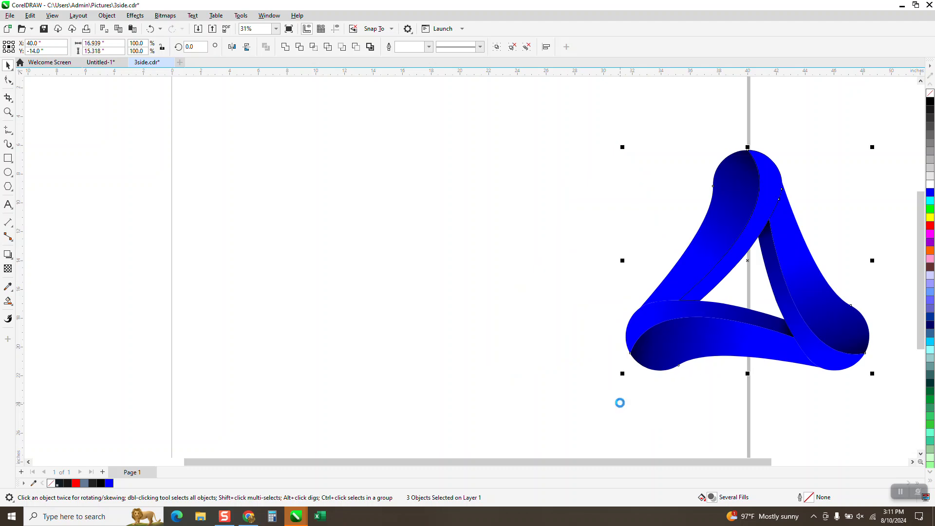
- Draw a polygon about 11.2 by 9.7 inches on the page and reduce its sides to 3 to make a triangle
left_click(13, 192)
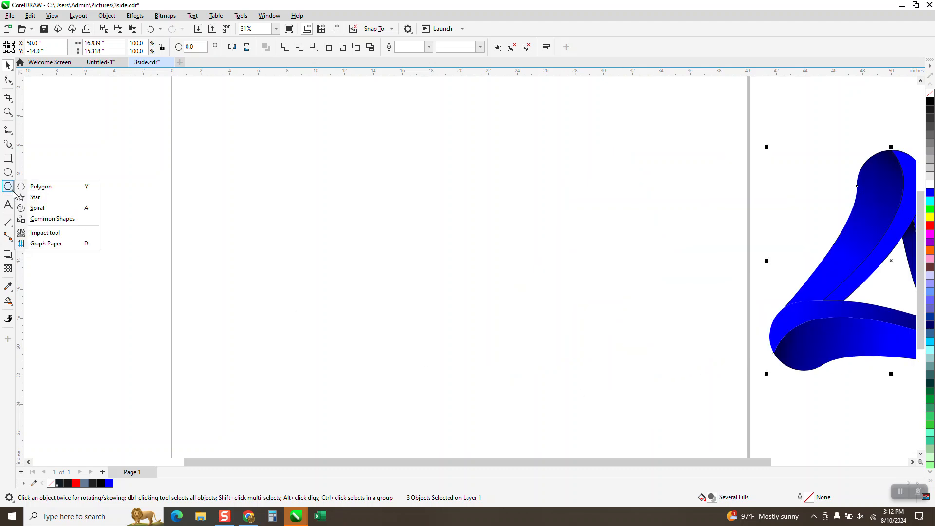
left_click(39, 186)
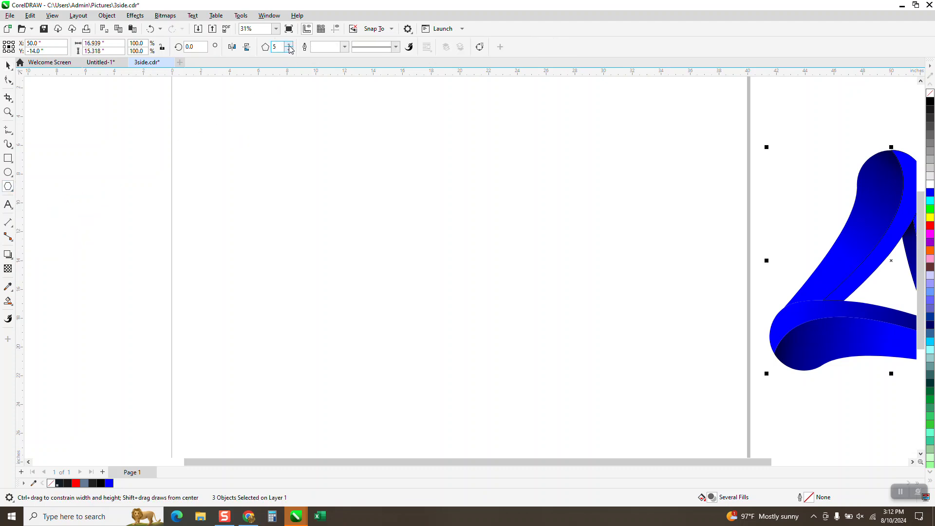
mouse_move(535, 167)
left_mouse_down()
mouse_move(507, 241)
mouse_move(363, 349)
left_mouse_up()
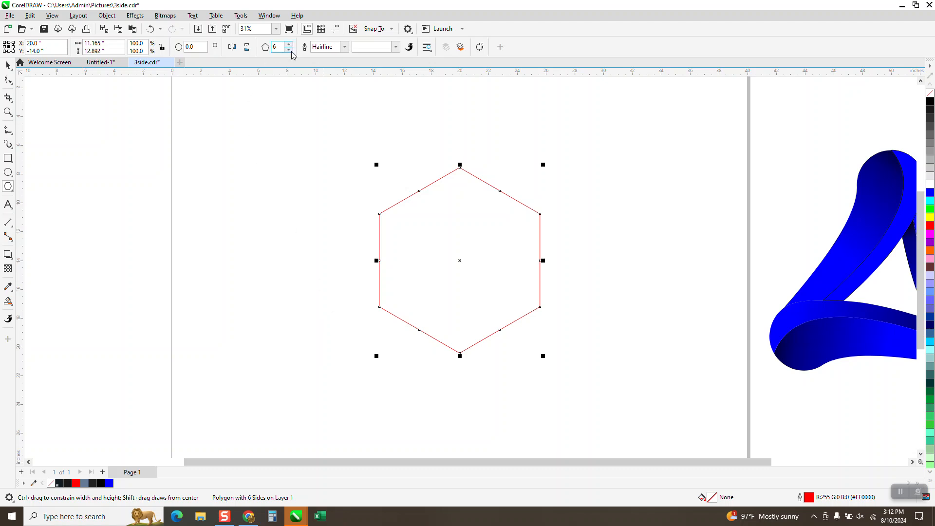
type("4")
key("Return")
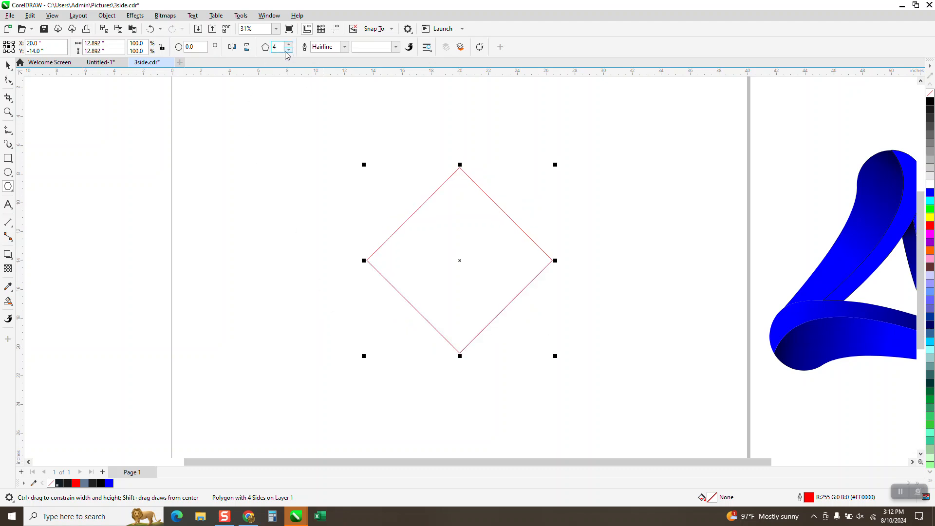
left_click(288, 49)
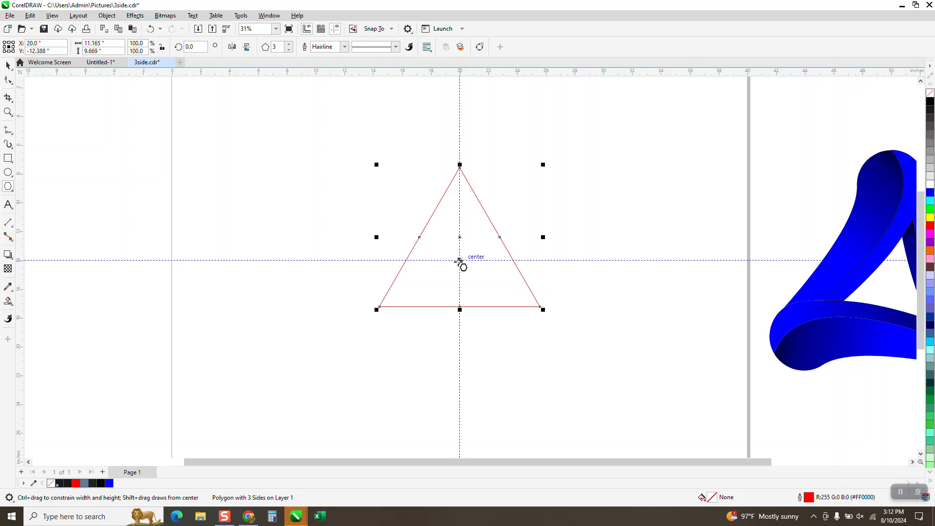
- Draw a circle about 3.4 inches in diameter beside the triangle
left_click(8, 172)
left_click_drag(257, 165, 229, 211)
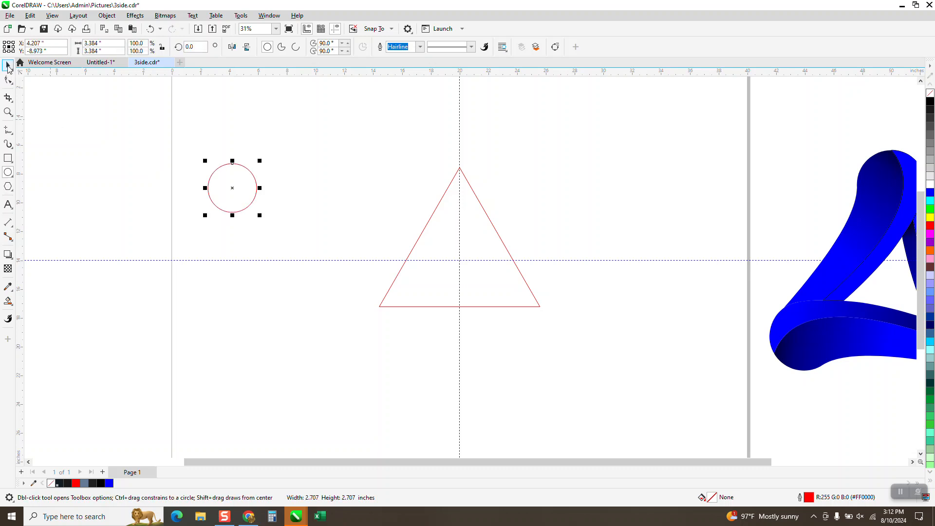
- Move the circle onto the triangle's top vertex and place a copy on its lower-left vertex
left_click(8, 66)
left_click_drag(233, 188, 459, 168)
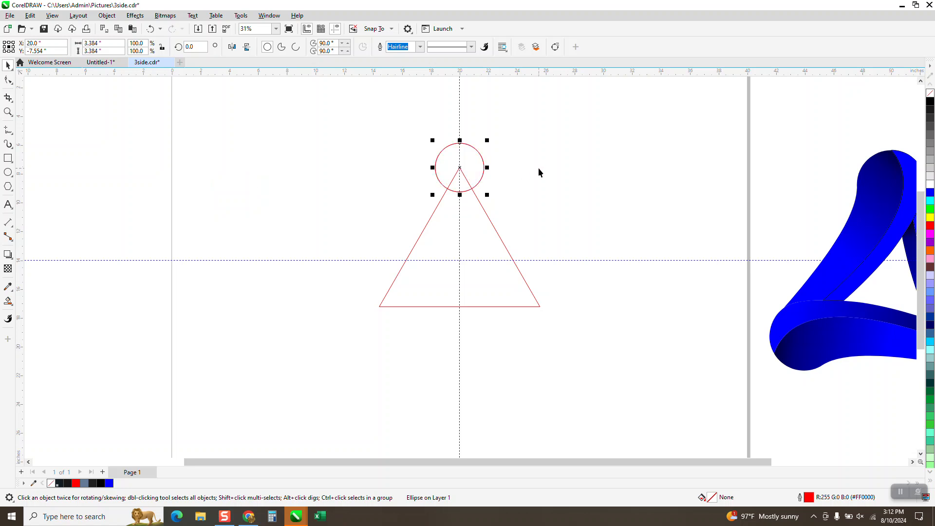
left_click_drag(460, 168, 380, 306)
scroll(370, 288, "down", 1)
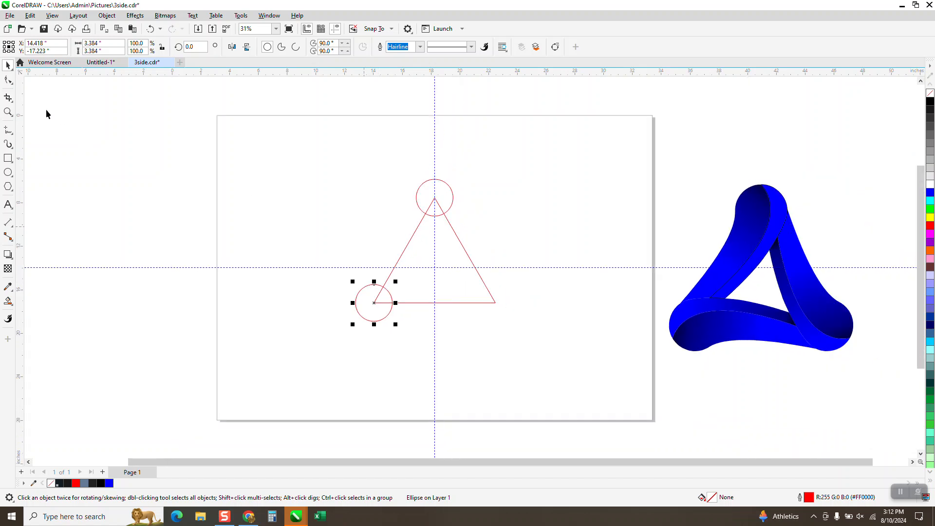
- Delete the triangle, leaving the two circles
left_click(478, 271)
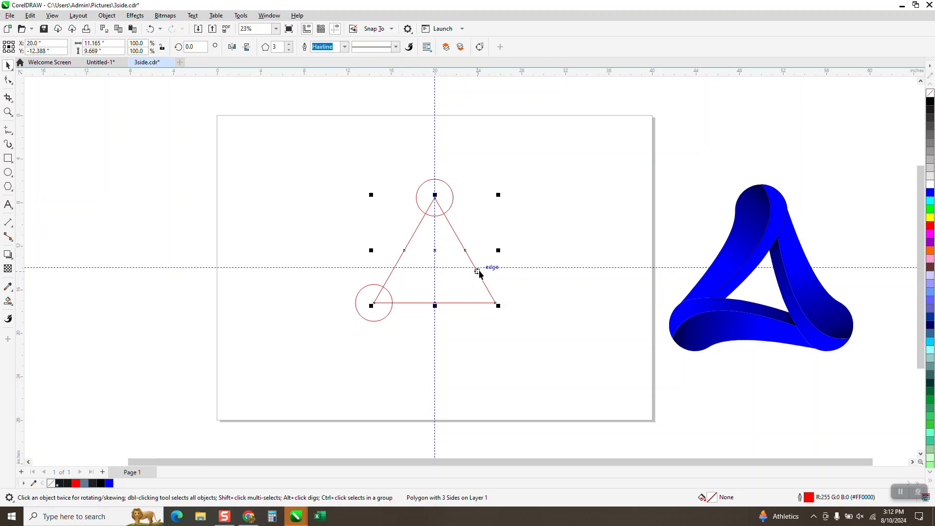
key("Delete")
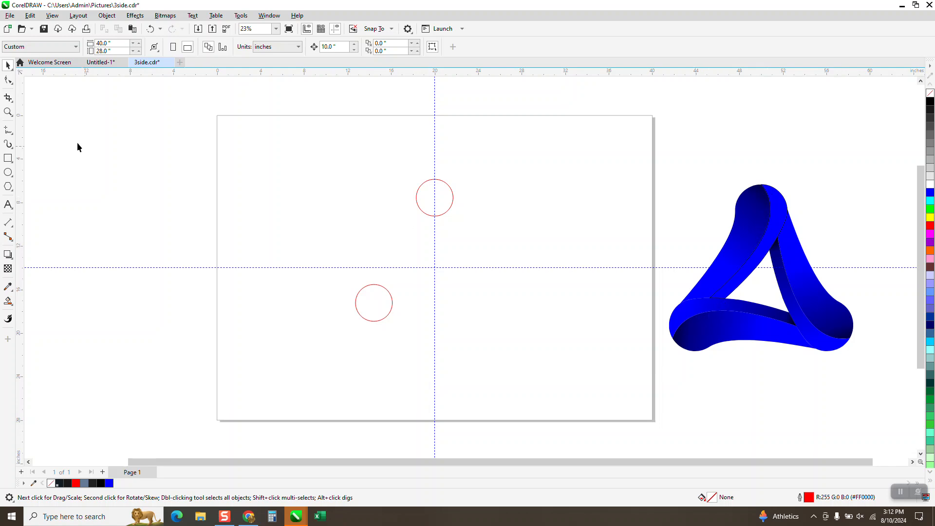
- Draw a 3-point curve from the top circle's upper quadrant down to the lower circle's edge
left_click(9, 130)
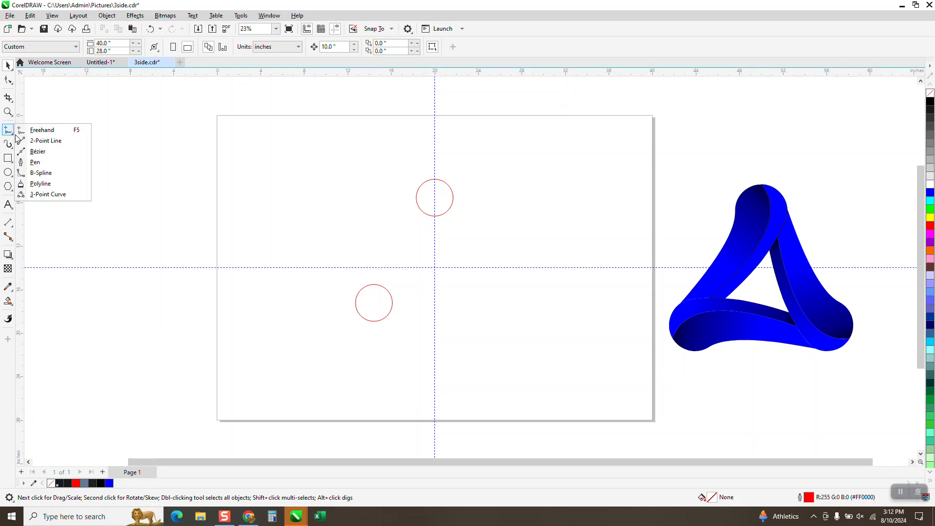
left_click(40, 194)
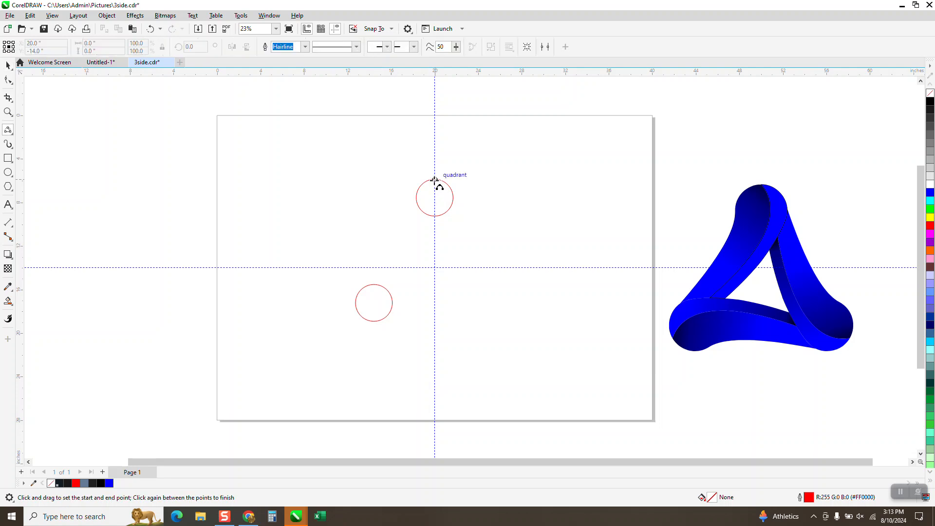
left_click_drag(435, 188, 370, 284)
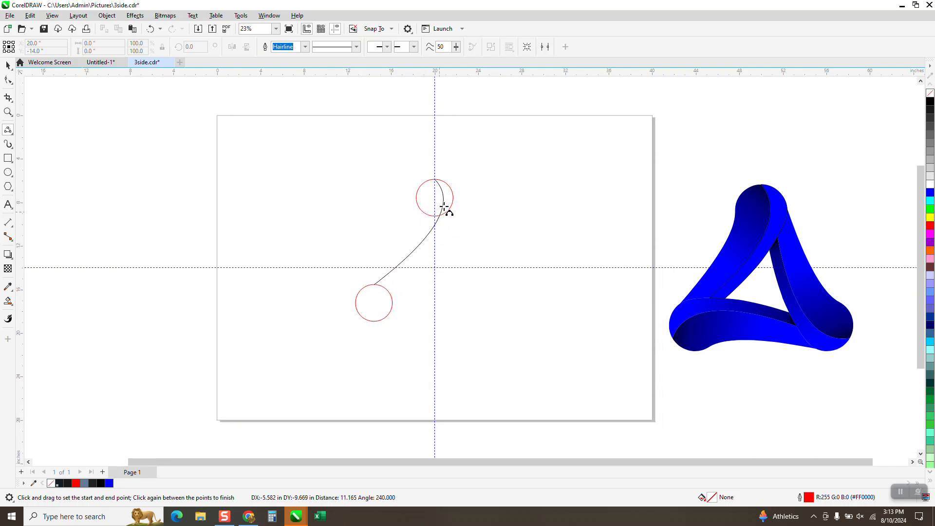
left_click(445, 204)
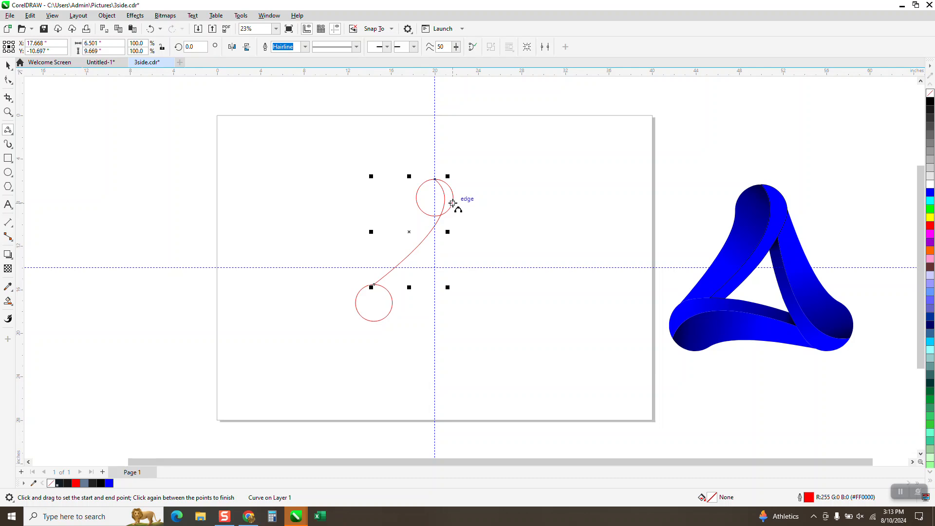
- Draw a second 3-point curve from the top circle's right edge to the lower circle, parallel to the first
left_click_drag(452, 203, 383, 287)
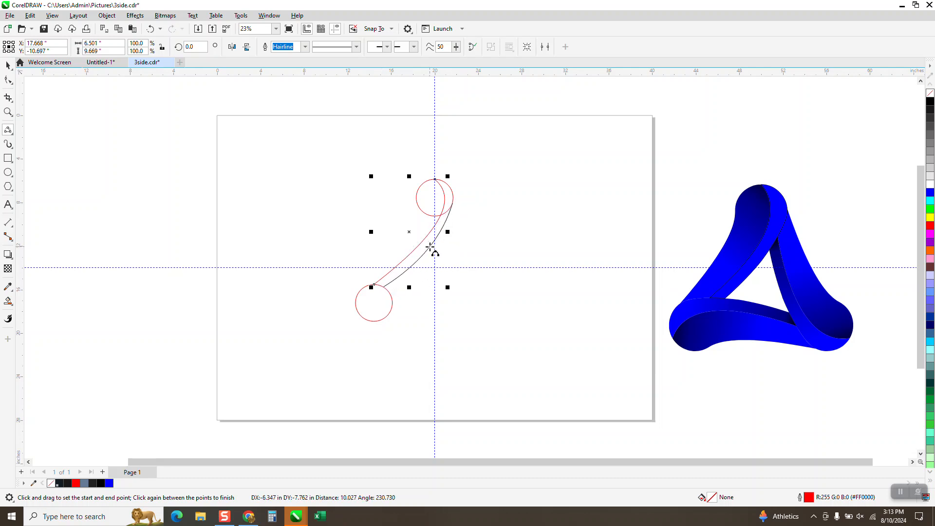
left_click(433, 246)
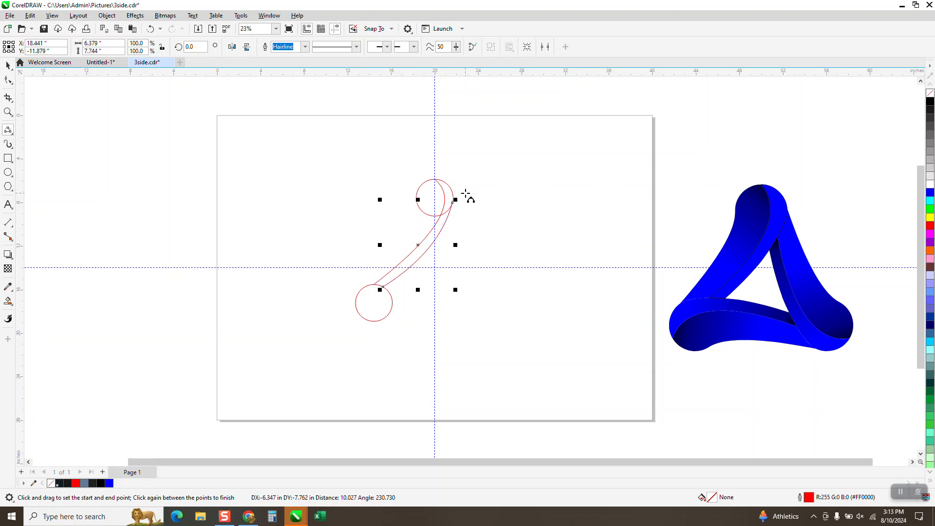
- Draw a third 3-point curve from the lower circle's left edge up to the top circle's left side
left_click(8, 111)
left_click_drag(424, 189, 496, 228)
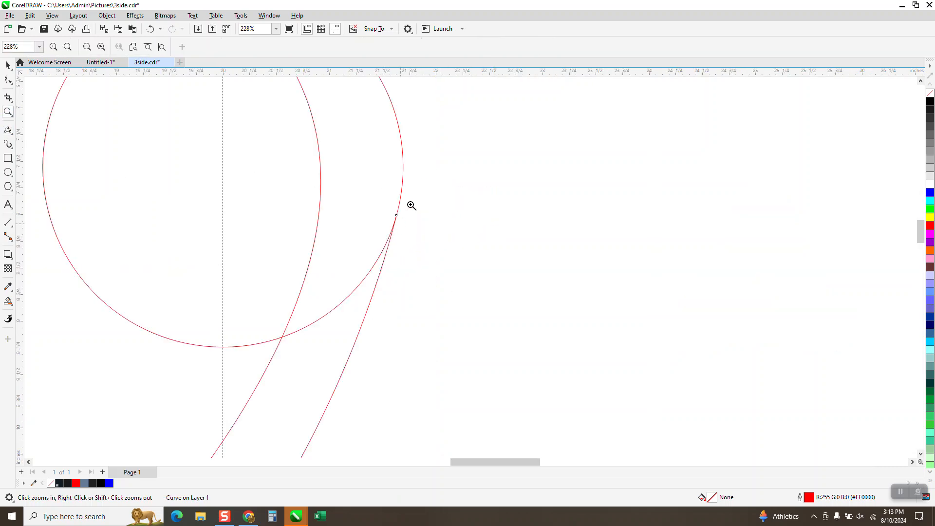
scroll(428, 225, "down", 4)
scroll(415, 220, "down", 6)
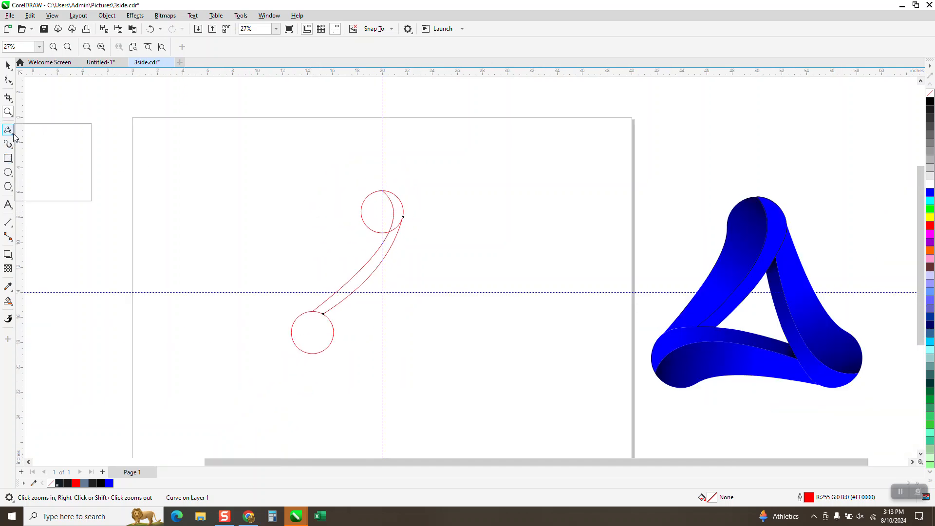
left_click(14, 137)
left_click(39, 194)
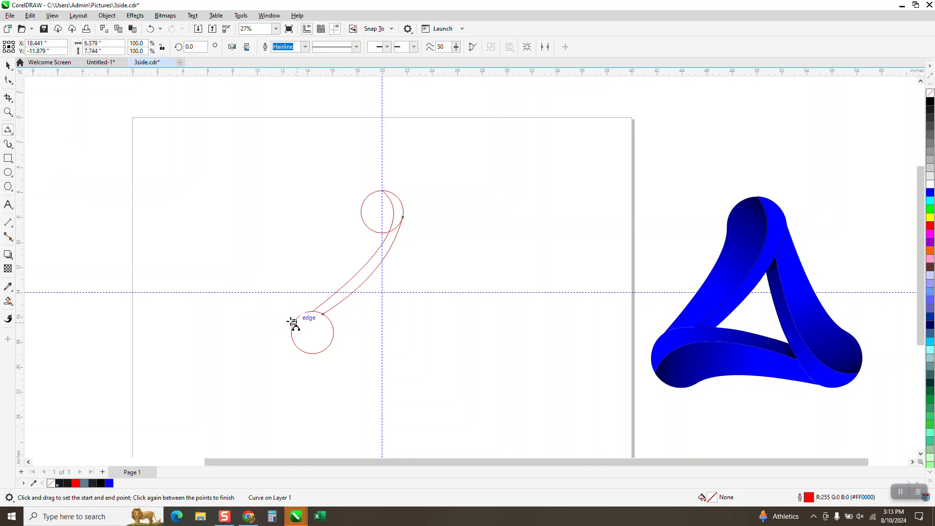
left_click_drag(290, 321, 361, 206)
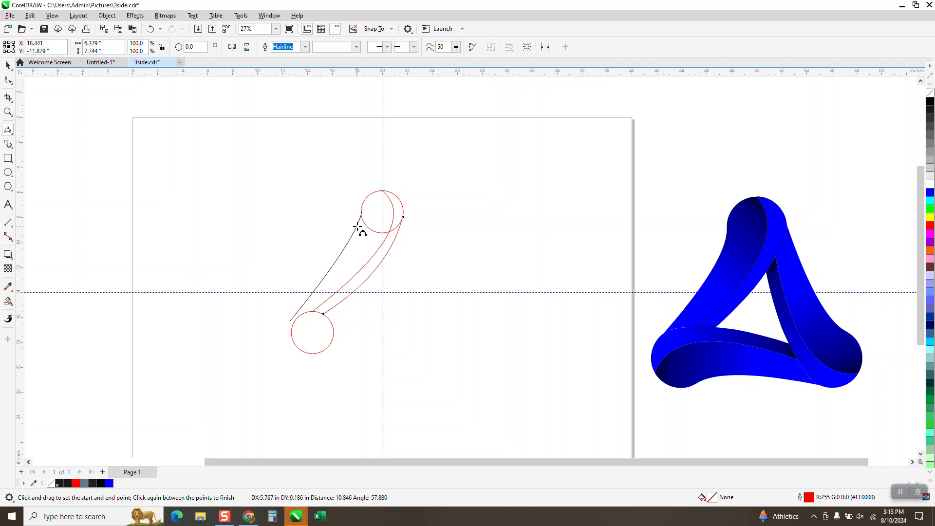
left_click(357, 226)
- Adjust the third curve's upper node handle so it meets the top circle tangentially
left_click(8, 111)
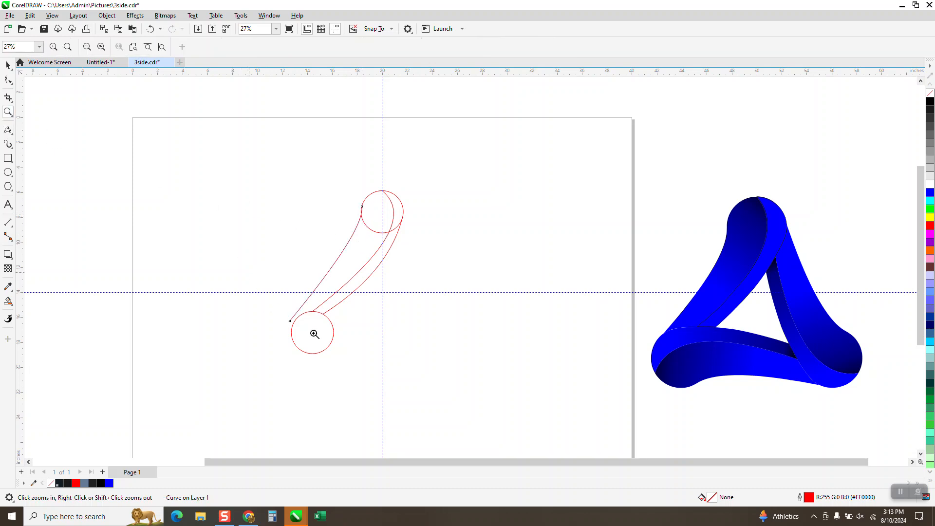
left_click_drag(314, 333, 391, 309)
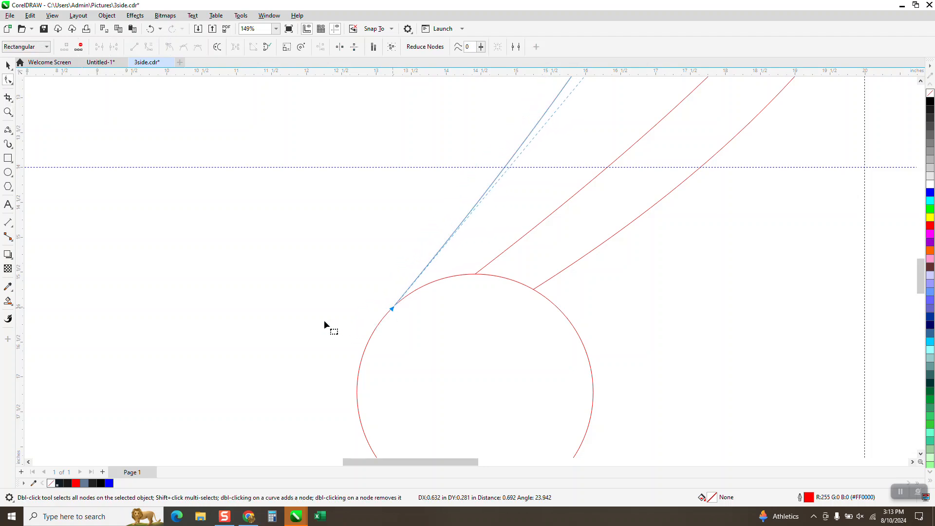
scroll(279, 363, "down", 2)
scroll(279, 363, "down", 4)
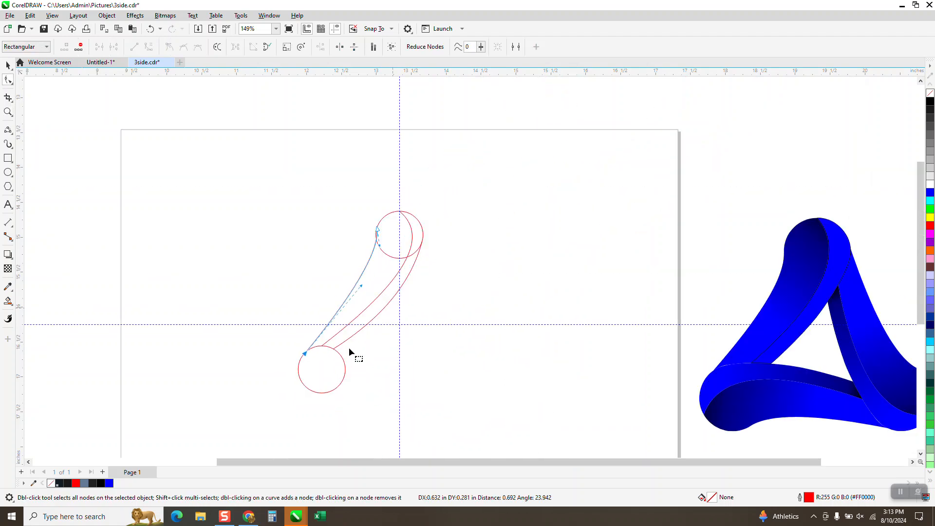
left_click(8, 112)
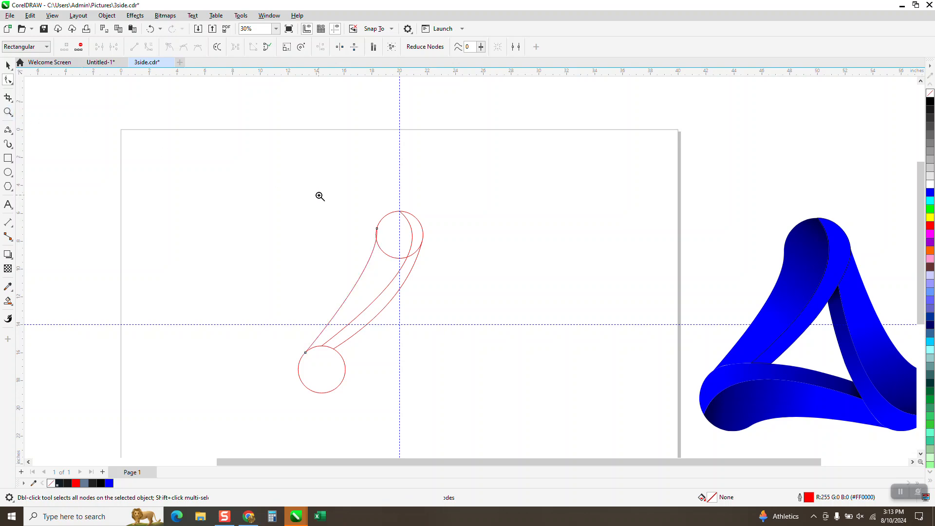
left_click_drag(343, 210, 426, 261)
left_click(8, 81)
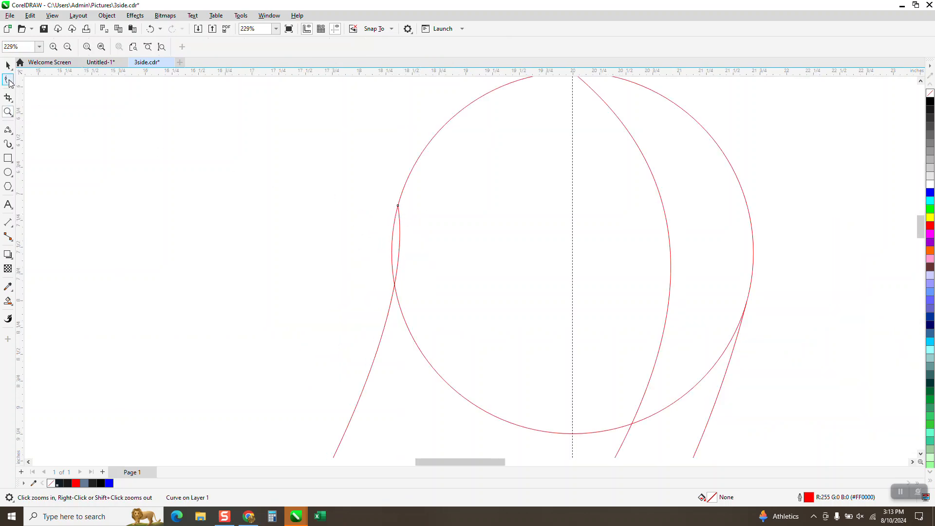
left_click(398, 207)
left_click_drag(417, 340, 368, 335)
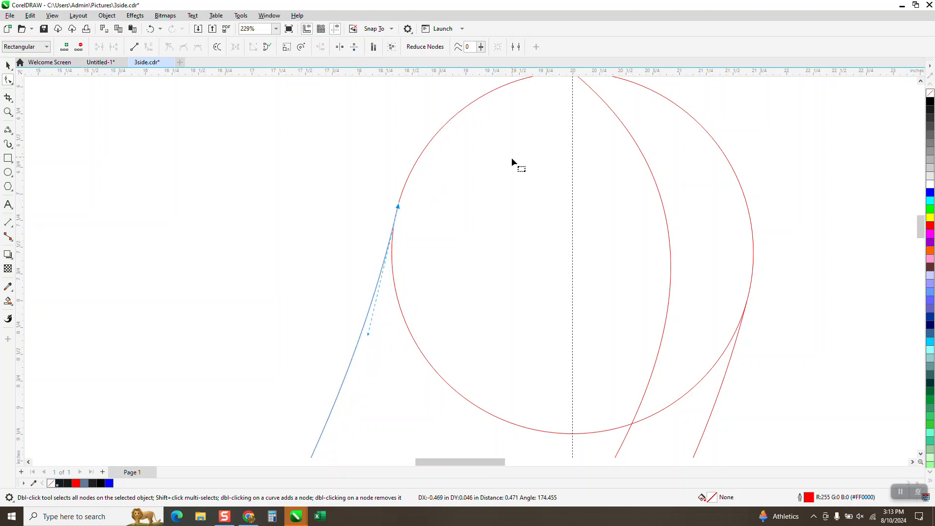
- Remove the circle segments between the curve intersections at the top with Virtual Segment Delete
scroll(409, 198, "down", 5)
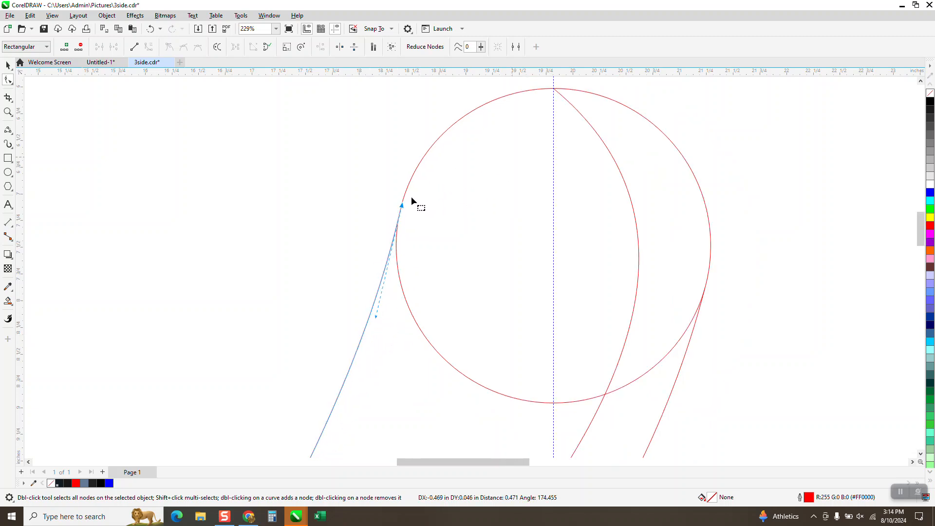
left_click(13, 102)
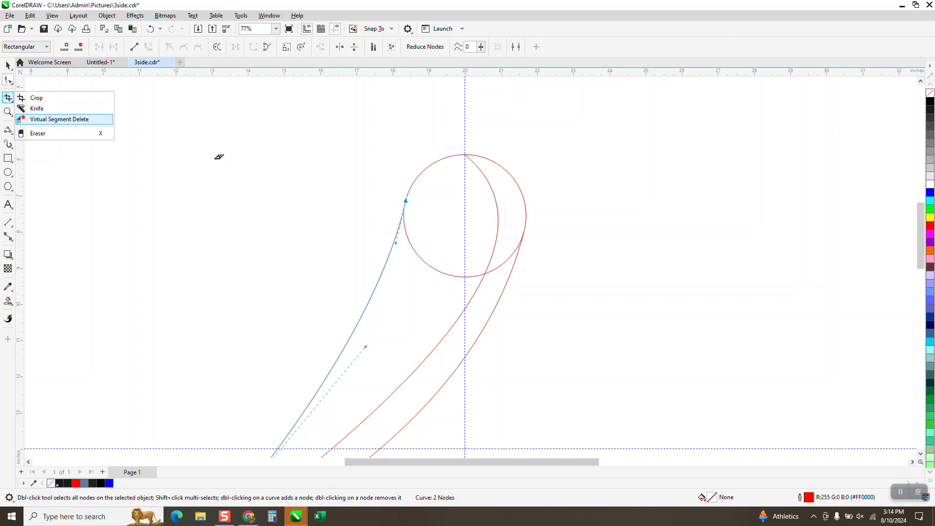
left_click(494, 190)
scroll(472, 191, "down", 3)
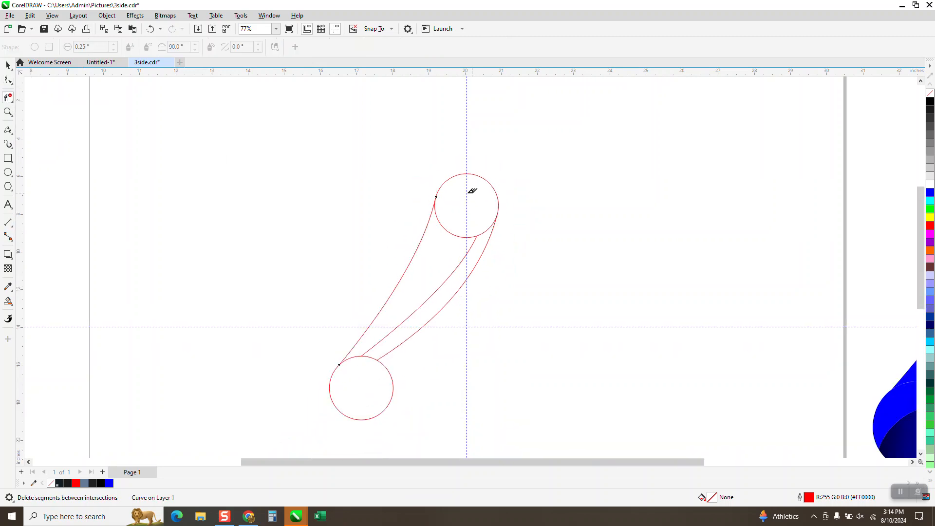
scroll(471, 191, "down", 2)
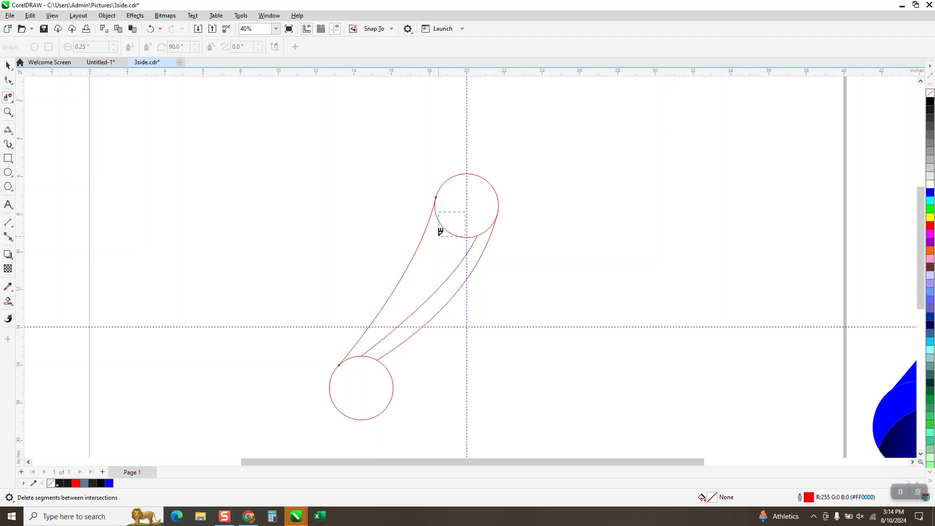
mouse_move(440, 231)
left_mouse_down()
mouse_move(449, 218)
mouse_move(445, 240)
left_mouse_up()
scroll(392, 237, "down", 1)
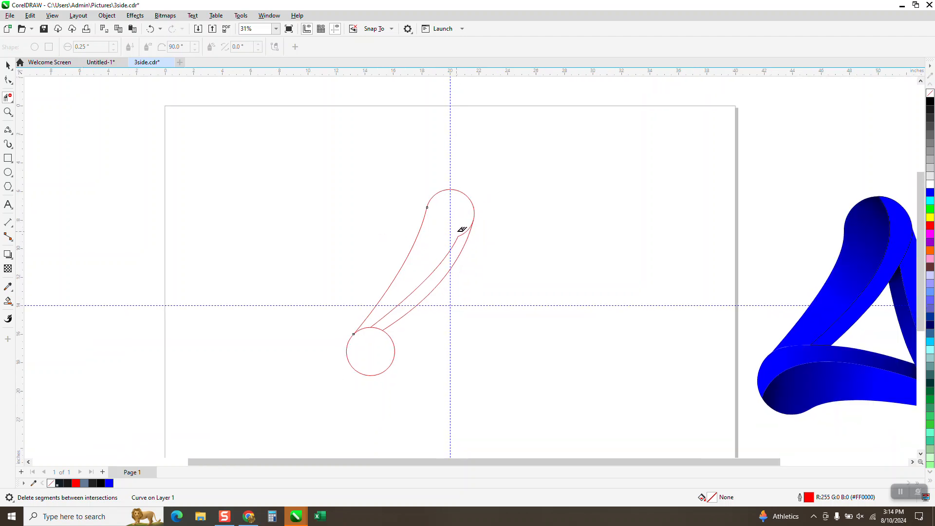
- Adjust the handle of the inner curve's node where it joins the top circle arc for a smooth connection
left_click(8, 112)
left_click_drag(514, 261, 515, 262)
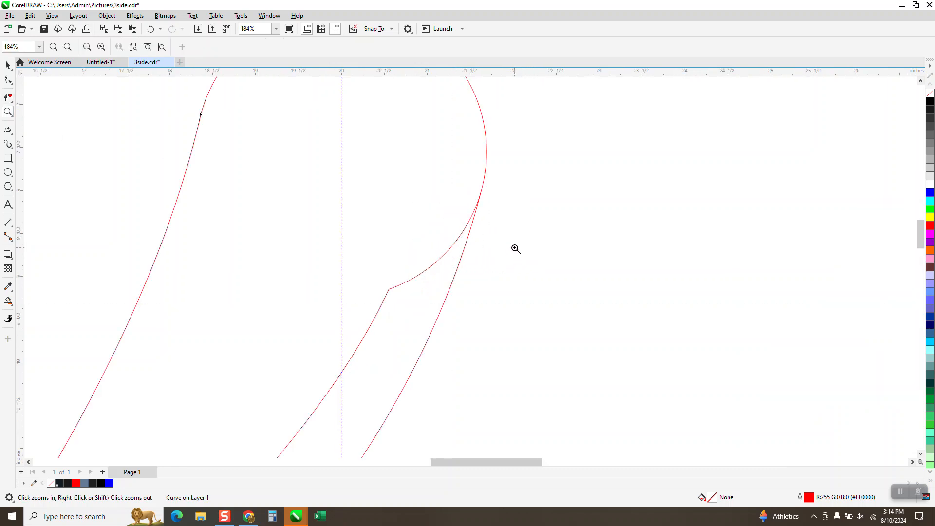
left_click(8, 81)
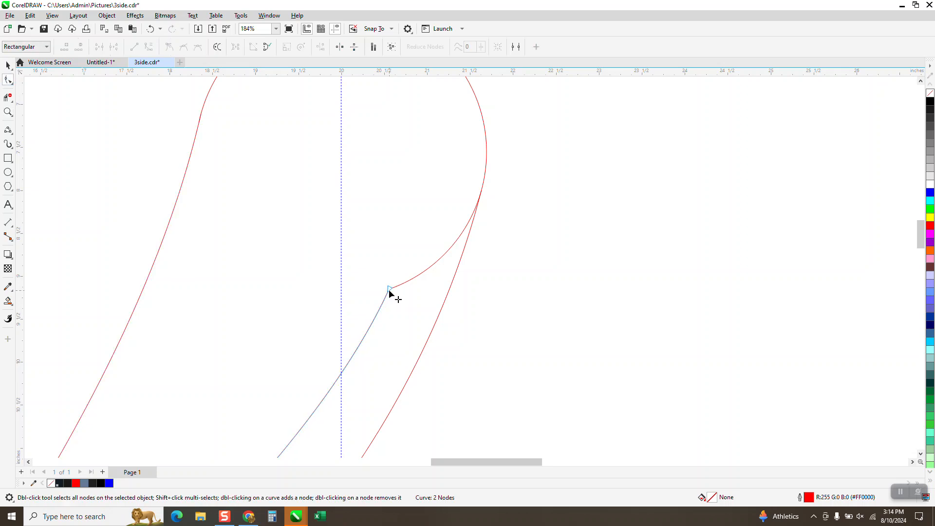
left_click(151, 29)
left_click_drag(388, 291, 343, 297)
scroll(412, 277, "down", 2)
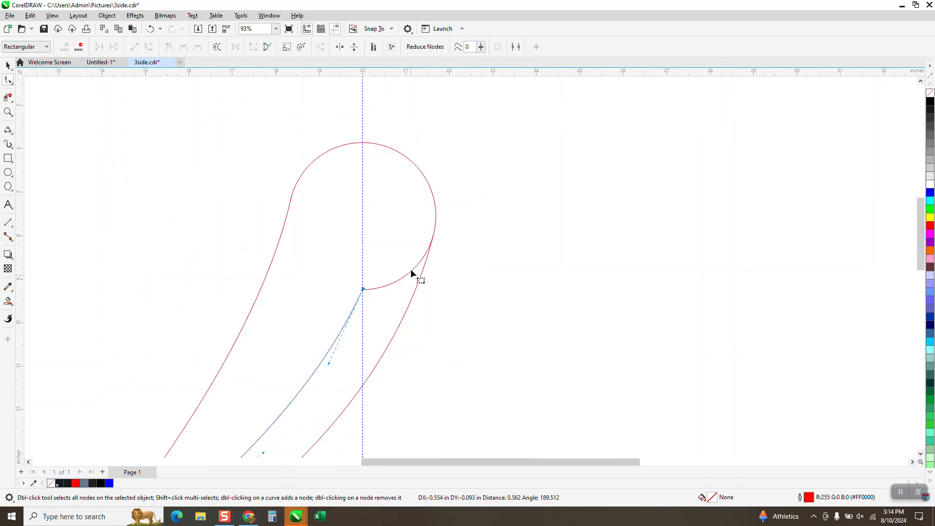
scroll(413, 274, "down", 2)
scroll(413, 274, "down", 1)
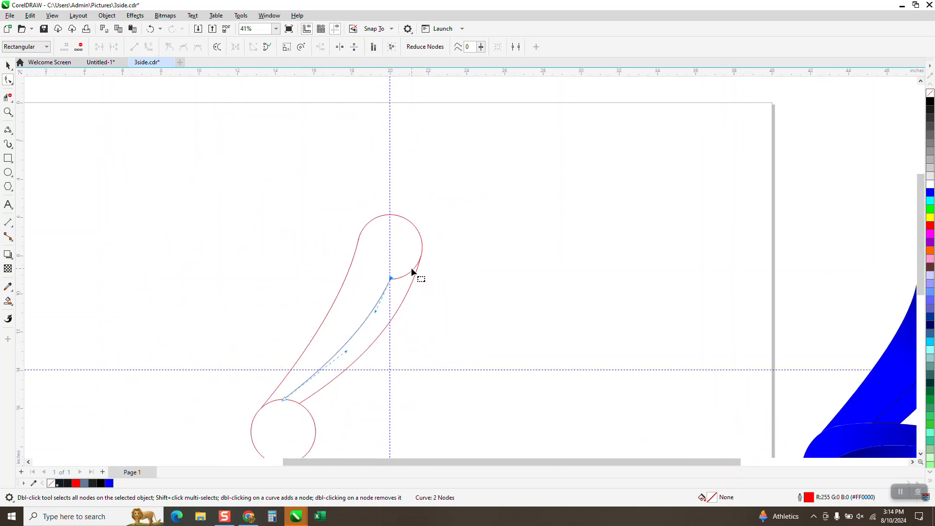
- Draw a 3-point curve inside the top circle from the inner curve's upper node up to the circle's top
scroll(397, 278, "down", 1)
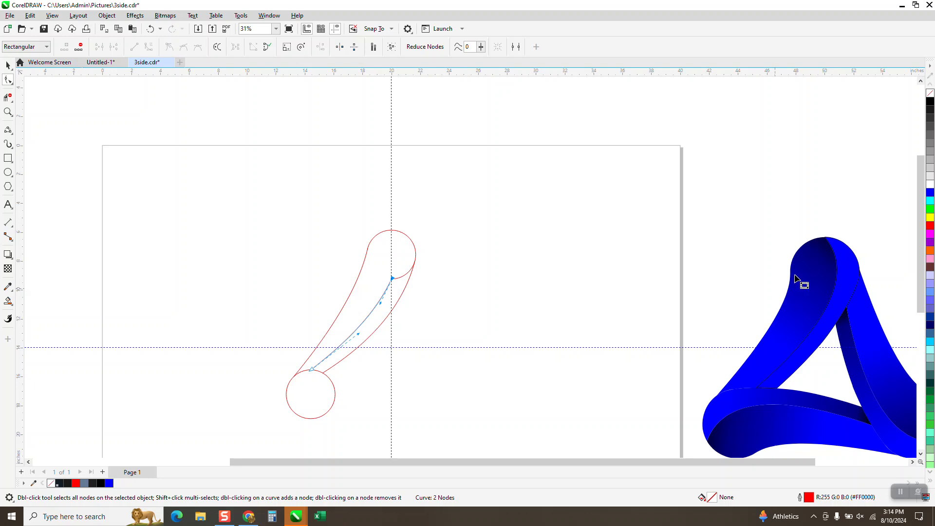
left_click(9, 130)
left_click(51, 194)
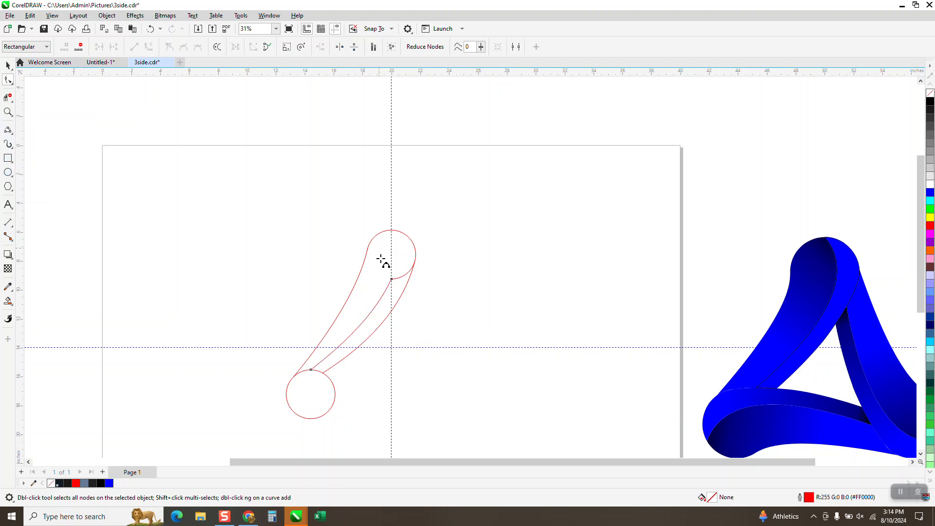
left_click_drag(391, 278, 391, 231)
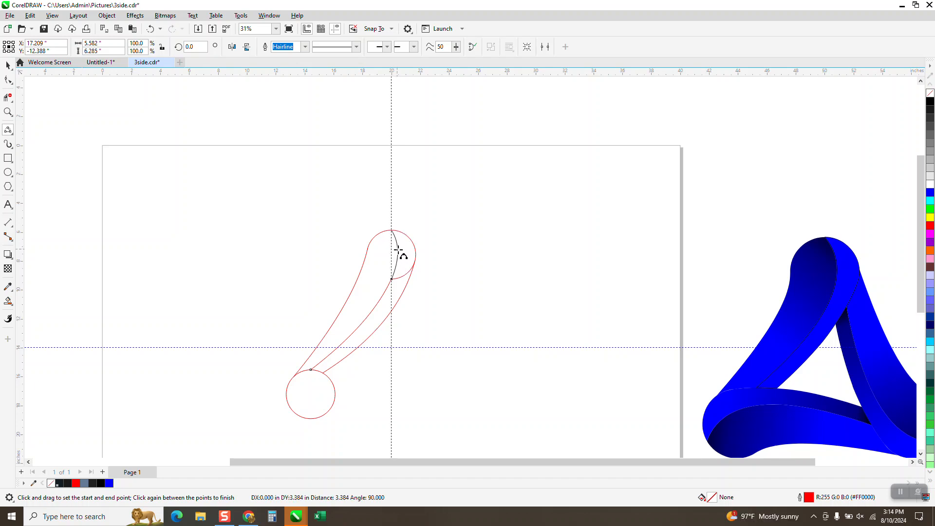
left_click(398, 251)
- Delete the top circle's outer right segment between intersections with Virtual Segment Delete
left_click(10, 100)
left_click(49, 119)
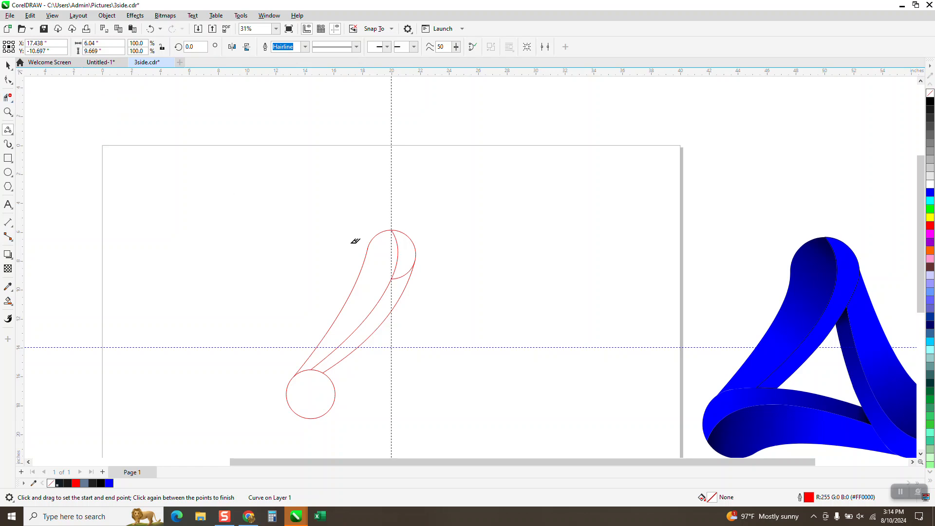
left_click(405, 273)
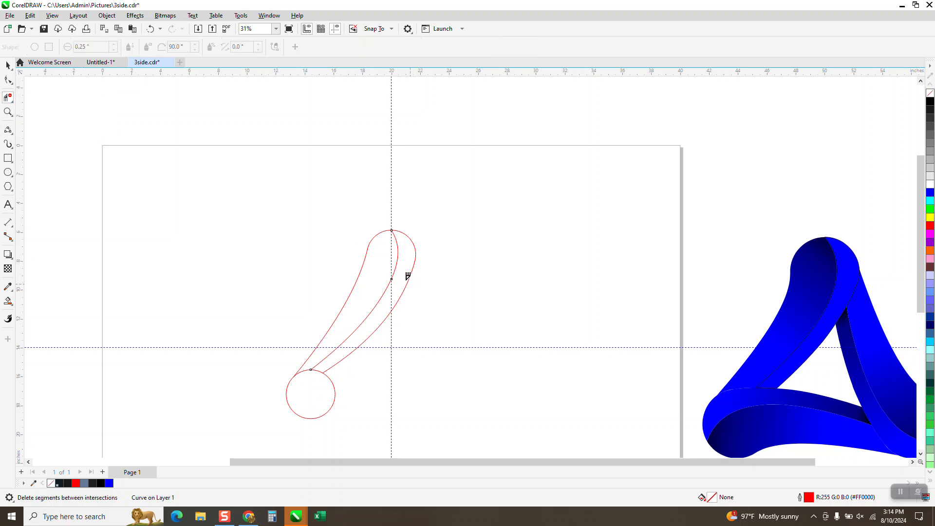
- Fill both enclosed regions of the ribbon piece with blue using Smart Fill
scroll(408, 275, "down", 1)
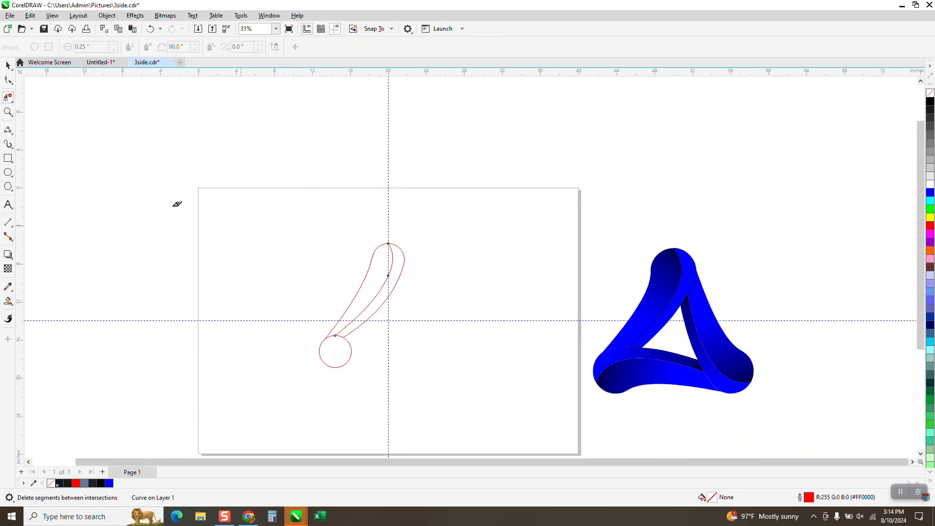
left_click(8, 301)
left_click(376, 266)
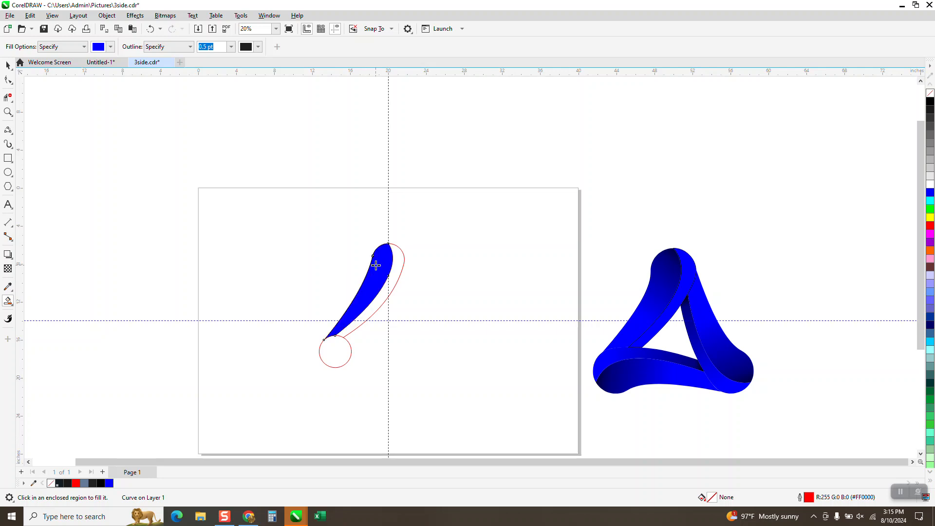
left_click(400, 263)
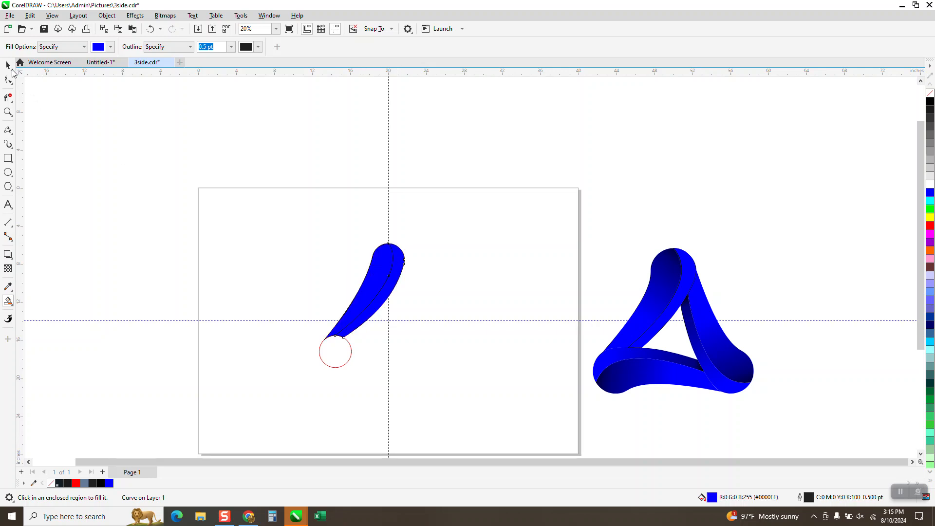
- Separate the blue filled pieces from the red construction outline, shifting the outline to the left
left_click(8, 65)
key("Down")
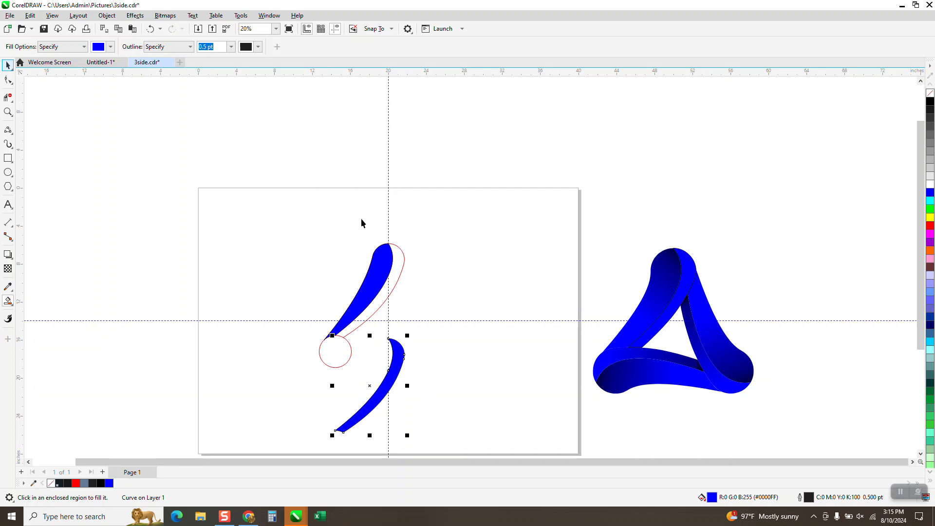
key("space")
left_click(388, 258)
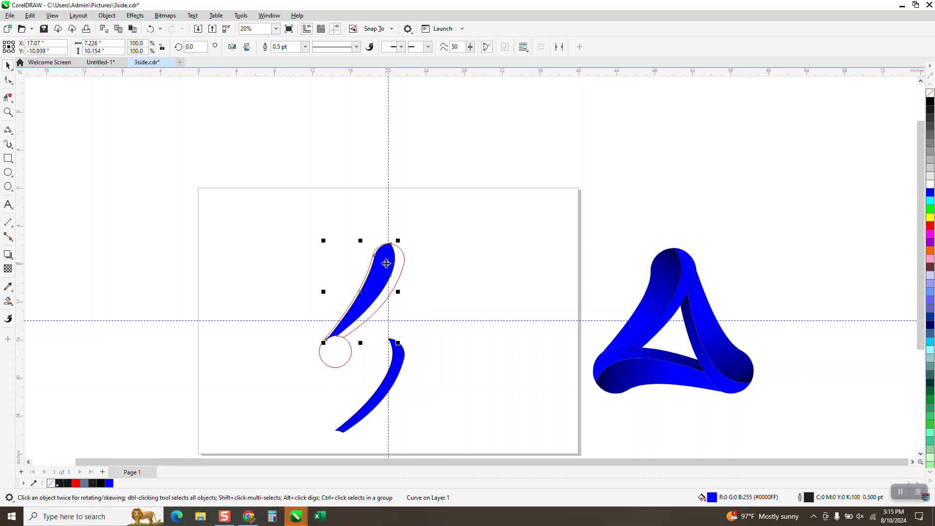
left_click(150, 29)
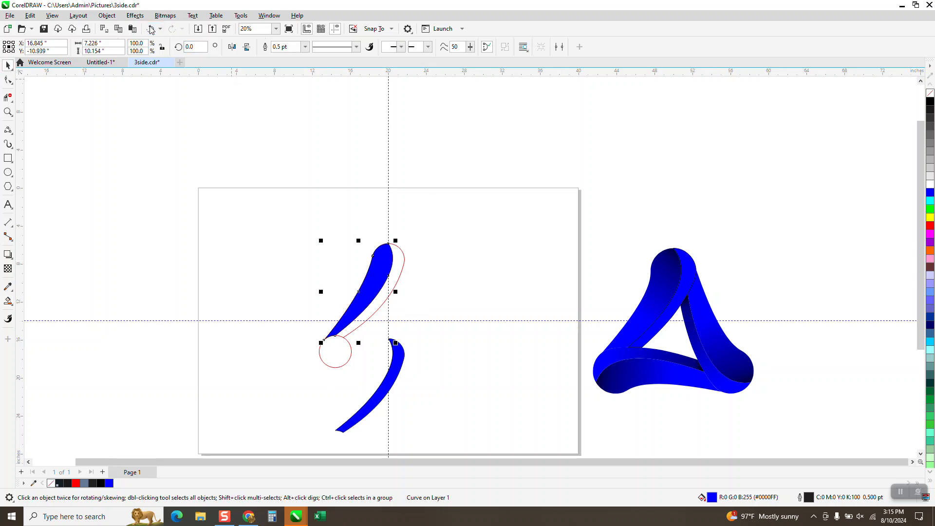
left_click(150, 30)
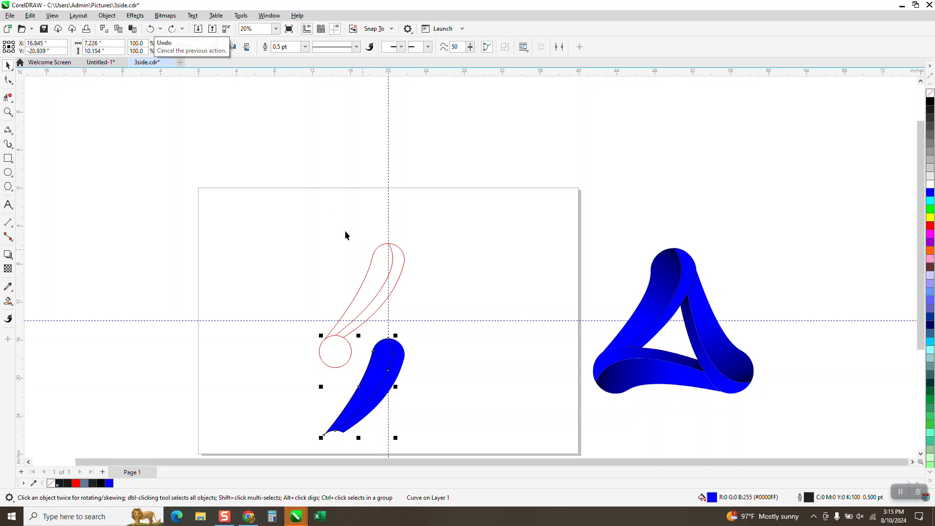
left_click_drag(296, 209, 435, 374)
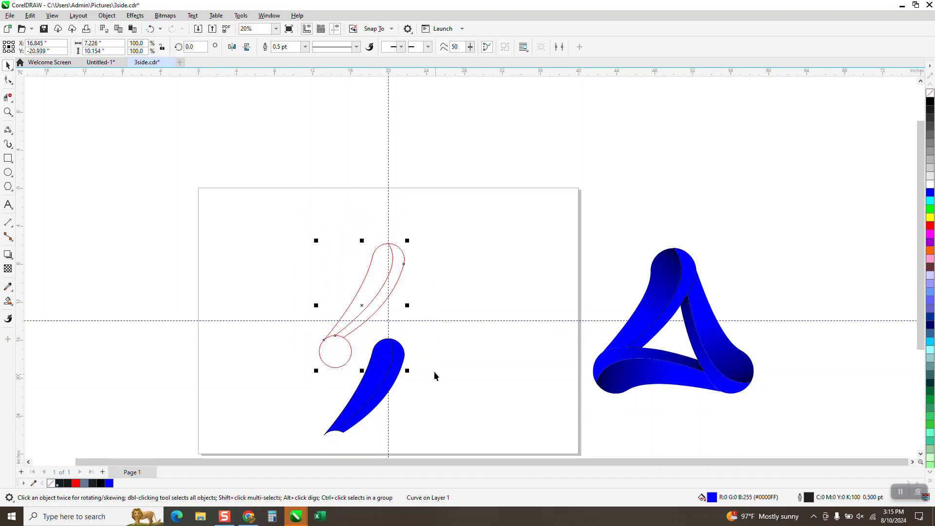
key("Left")
key("Left")
left_click_drag(454, 314, 301, 444)
key("Up")
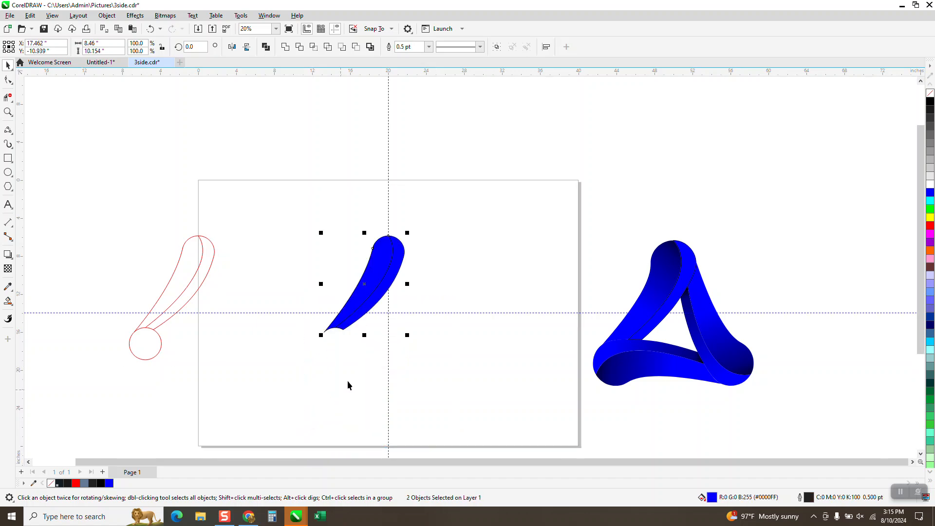
- Remove the fill from the two pieces and group them together
left_click(929, 95)
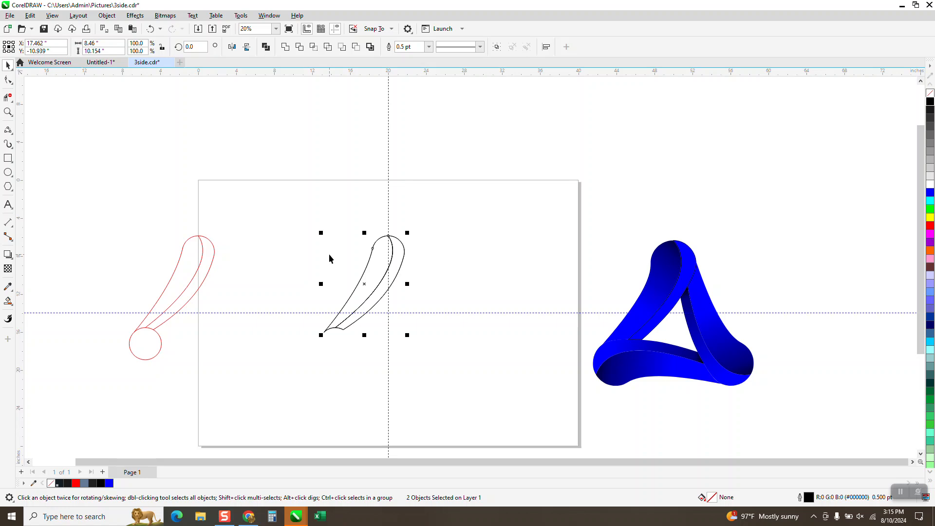
left_click(151, 29)
key("ctrl+g")
- Move the group's rotation center to its lower right point and rotate a copy by 120°
left_click(135, 15)
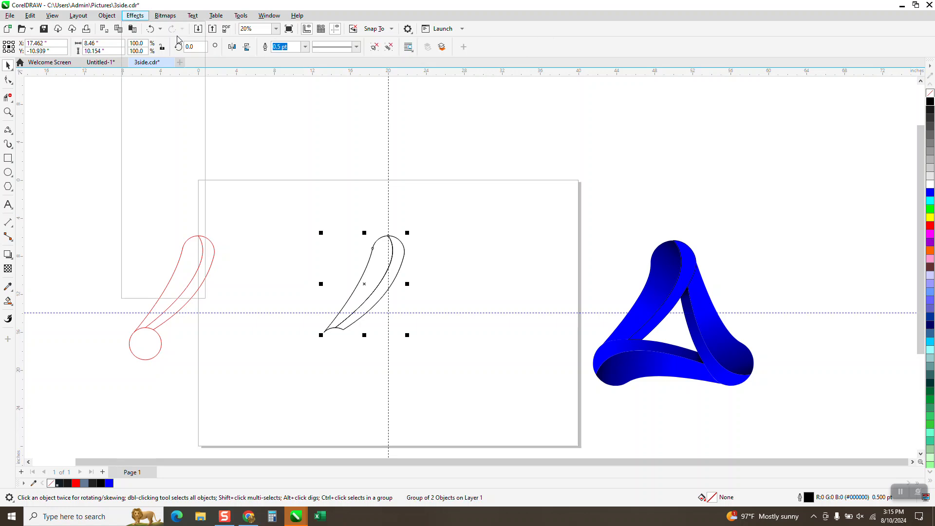
key("Escape")
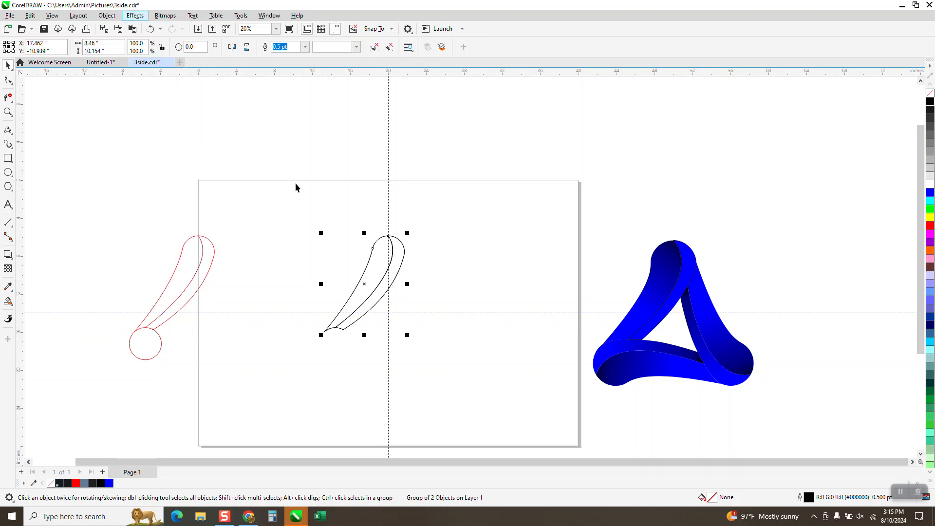
left_click(364, 285)
left_click_drag(364, 284, 388, 311)
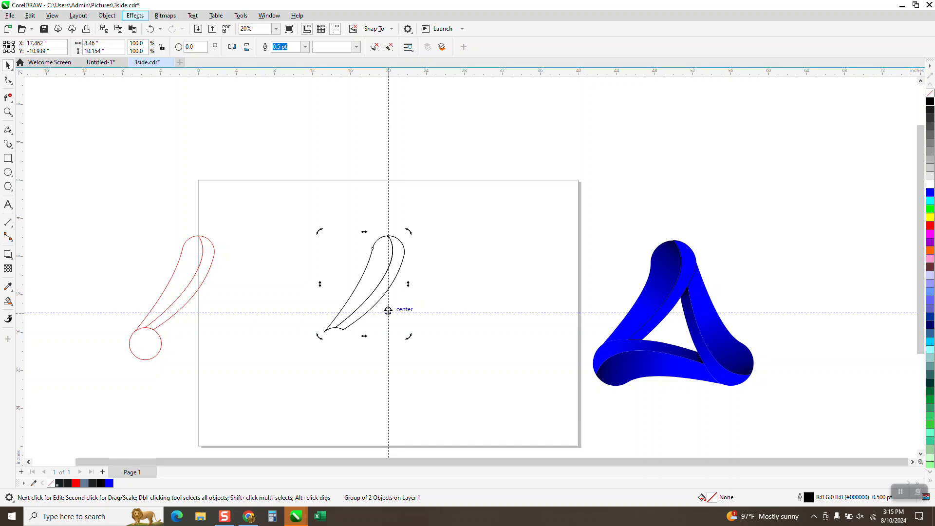
left_click(373, 276)
left_click(373, 276)
type("120")
key("Return")
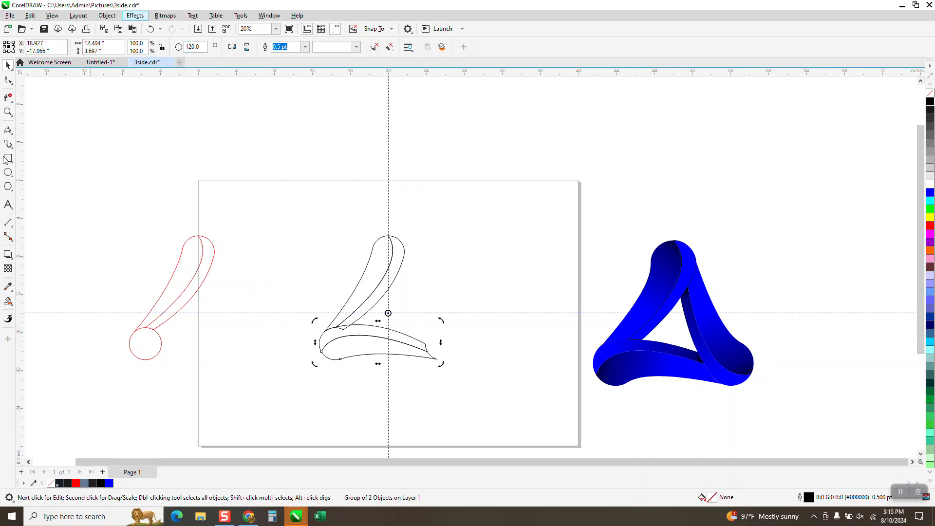
- Smart Fill the two regions of the upper piece with blue and nudge the new fills to the left
left_click(8, 111)
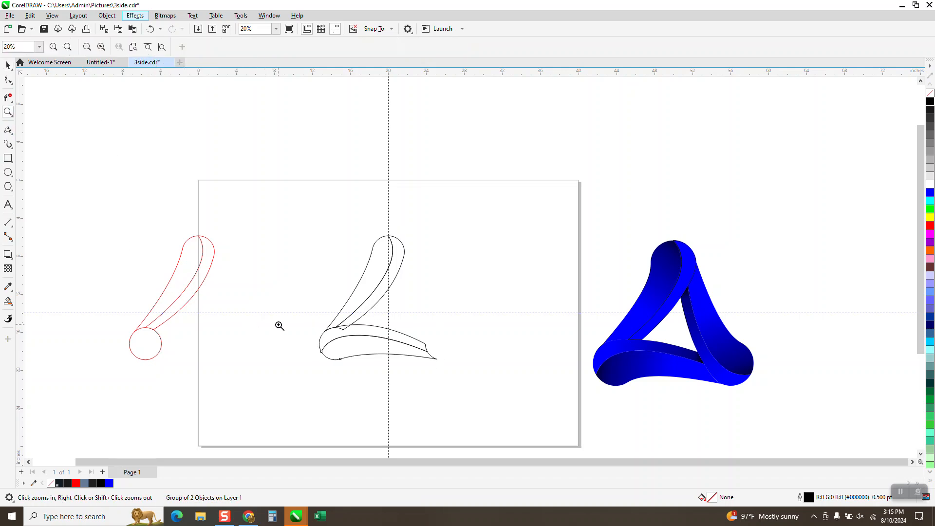
left_click_drag(318, 315, 402, 360)
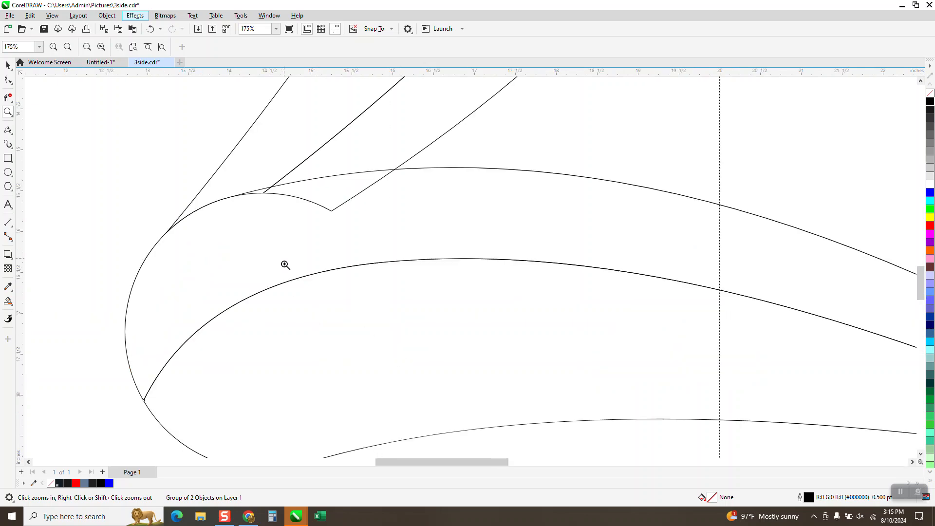
scroll(344, 265, "down", 1)
scroll(308, 281, "down", 4)
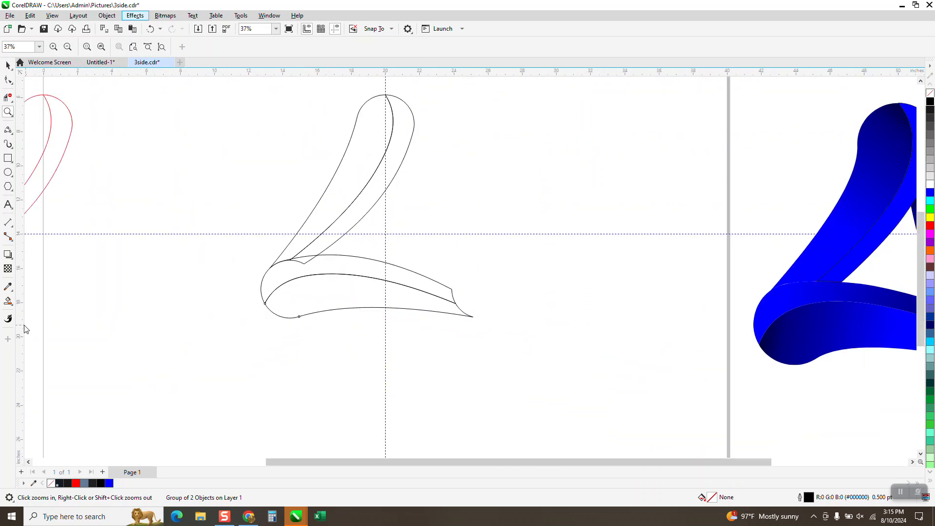
left_click(13, 306)
left_click(39, 313)
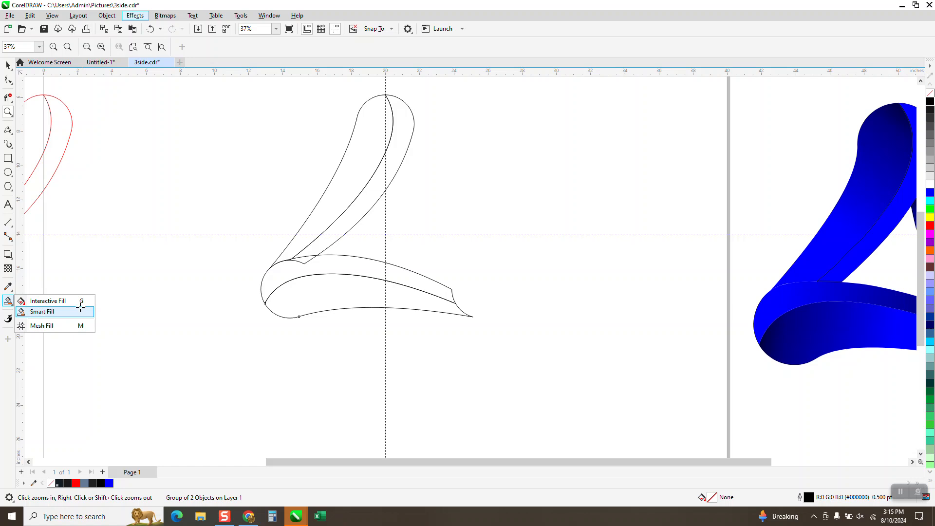
left_click(348, 191)
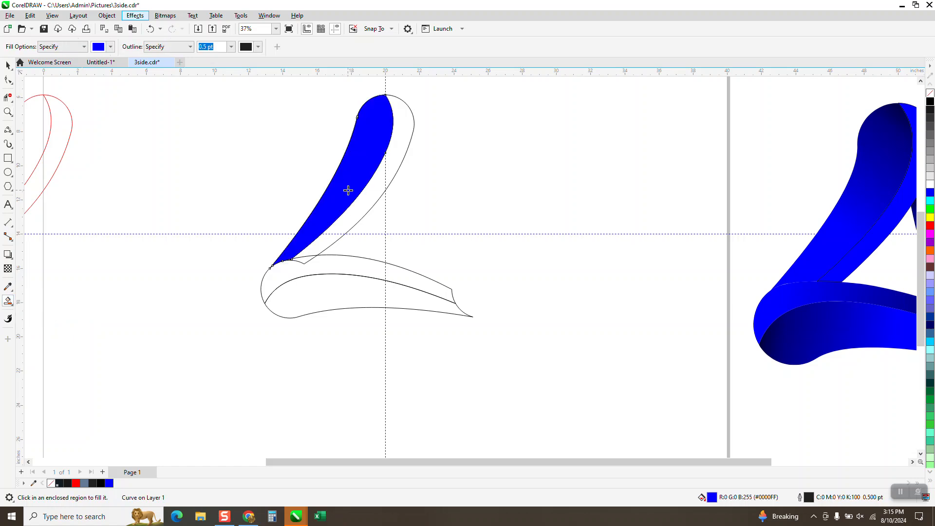
key("Left")
left_click(369, 187)
key("Left")
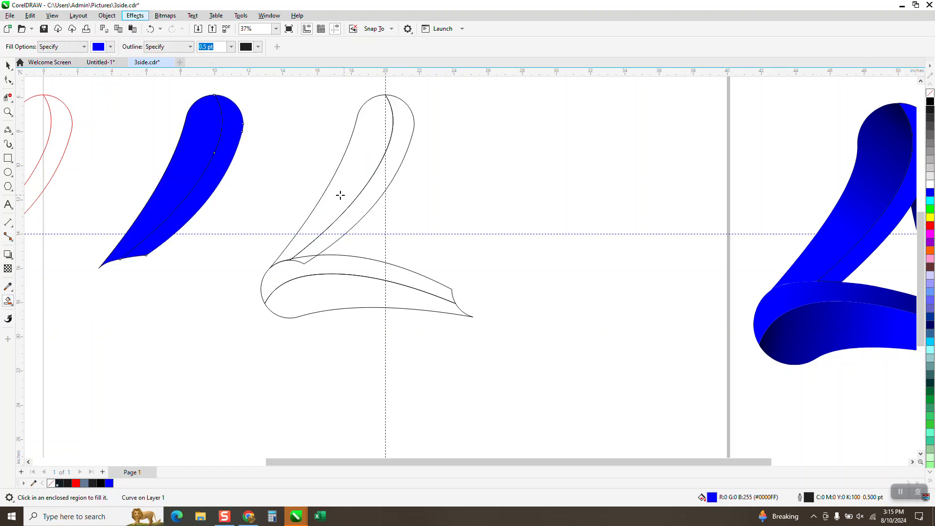
- Move the outline group aside to the right and nudge the blue filled piece into its former place
left_click(9, 66)
left_click_drag(253, 84, 511, 346)
key("Right")
key("Right")
key("Right")
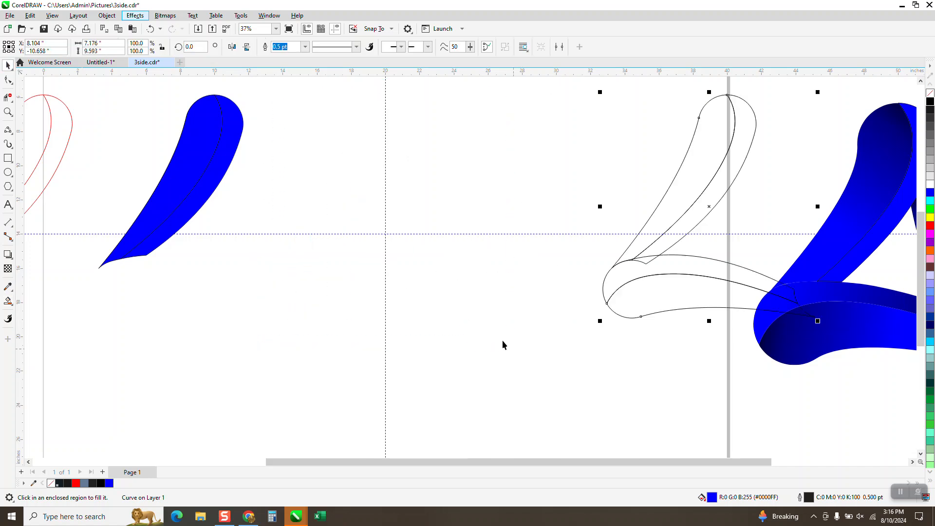
left_click_drag(83, 87, 326, 316)
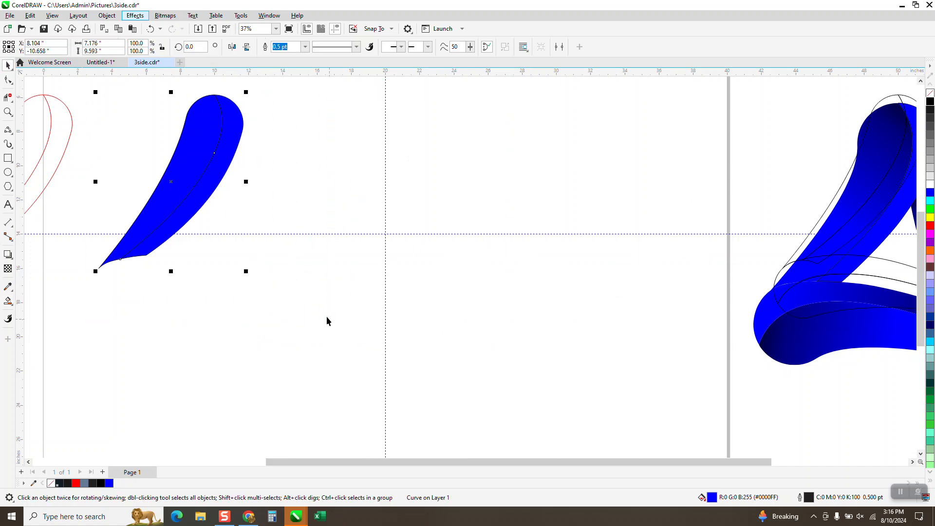
key("Right")
left_click(361, 175)
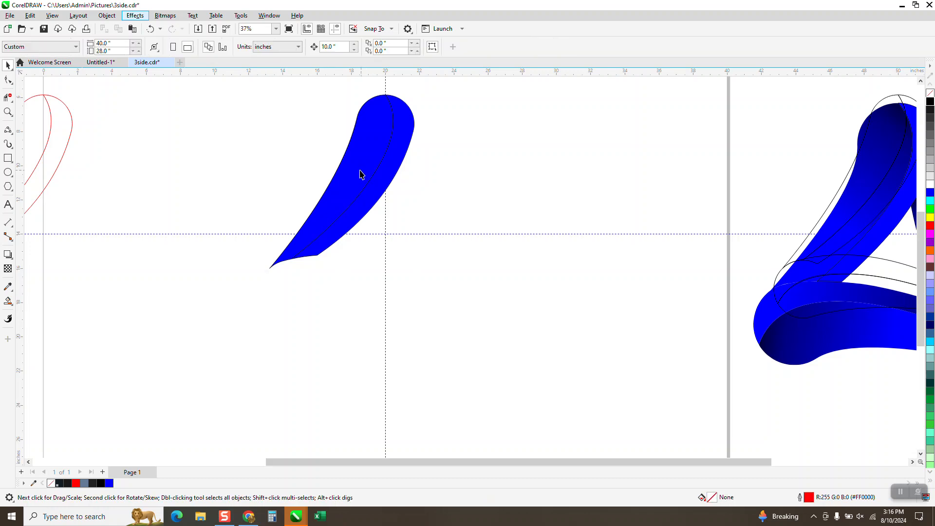
- Apply a linear fountain fill to the inner blue face from its lower tip to the top, adjusting the midpoint
left_click(8, 301)
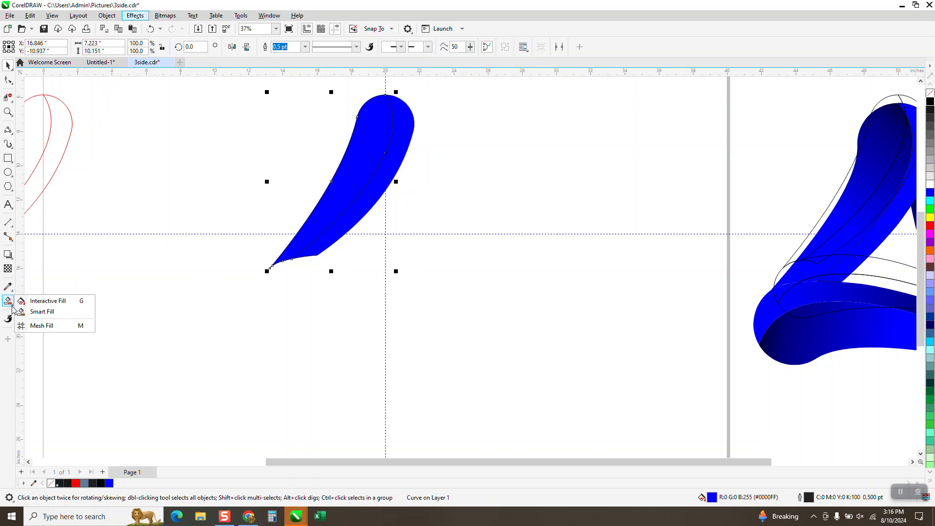
left_click_drag(296, 244, 398, 106)
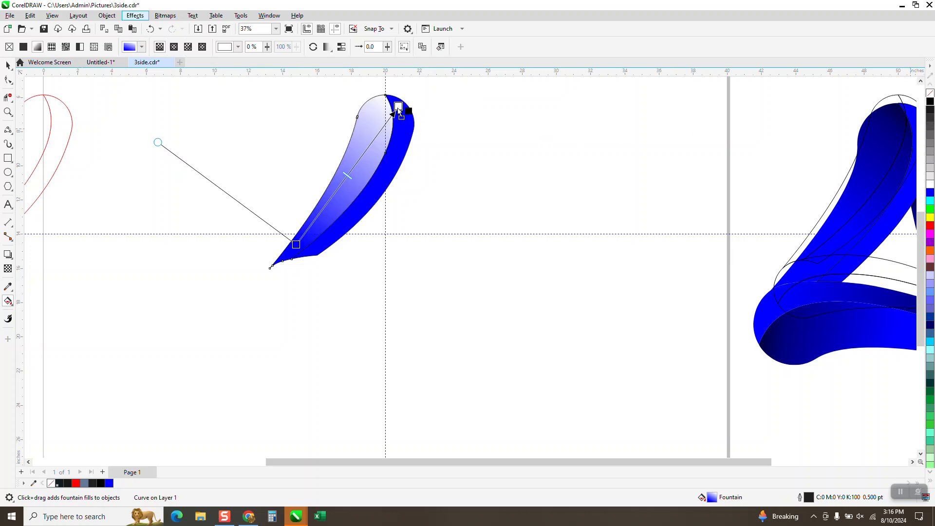
left_click_drag(397, 109, 399, 107)
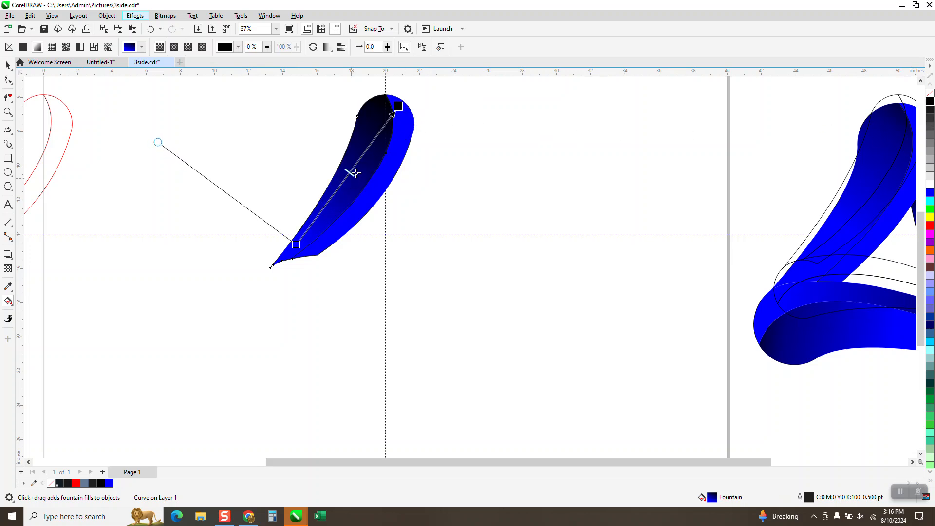
left_click_drag(356, 173, 383, 129)
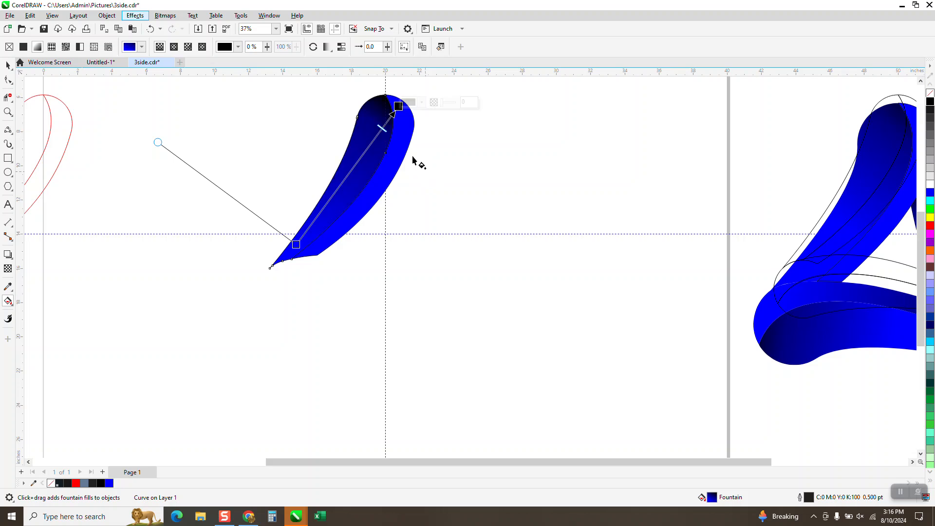
- Apply a fountain fill to the outer face from top to lower tip and set the lower node's color to black
left_click(405, 139)
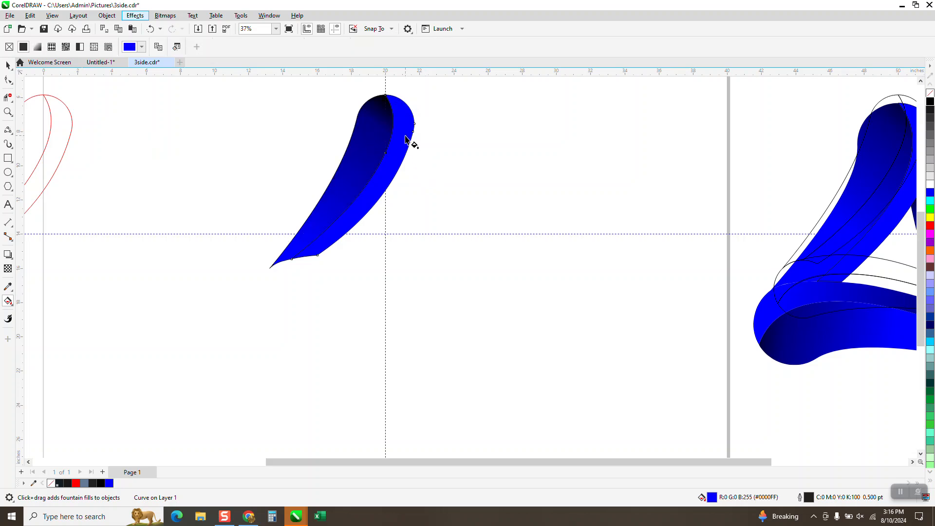
left_click_drag(405, 136, 296, 274)
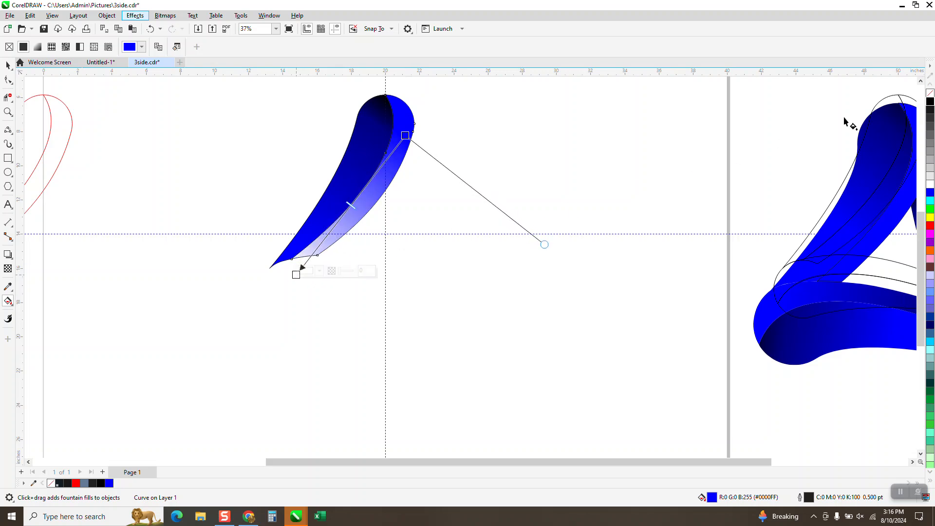
left_click_drag(925, 104, 296, 274)
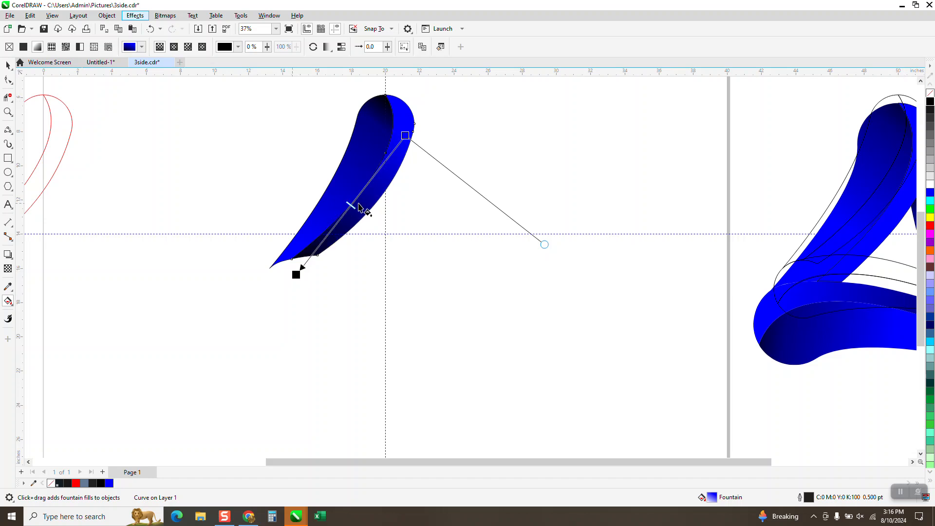
- Shift the midpoint of the outer face's fountain fill toward its lower tip
left_click_drag(354, 209, 322, 241)
left_click(6, 67)
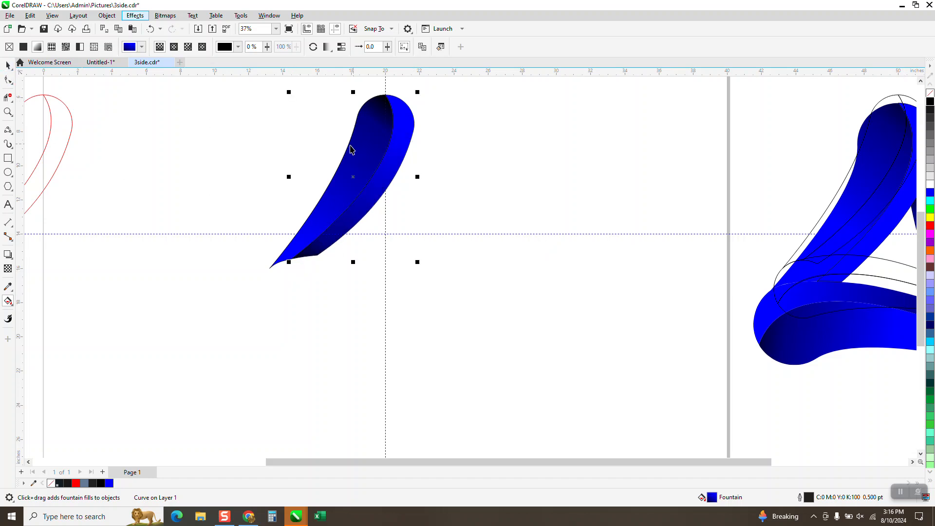
left_click_drag(241, 96, 539, 317)
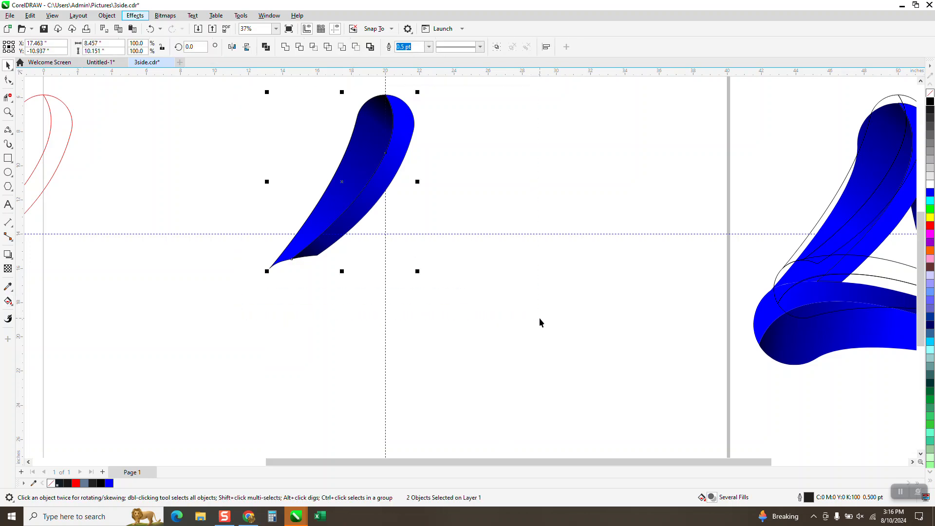
left_click(539, 318)
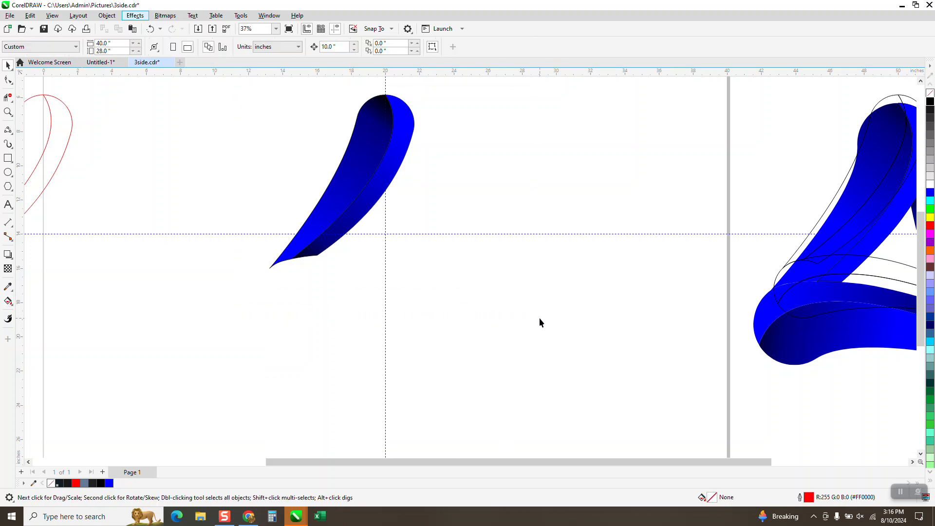
left_click(356, 191)
left_click_drag(384, 189, 467, 190)
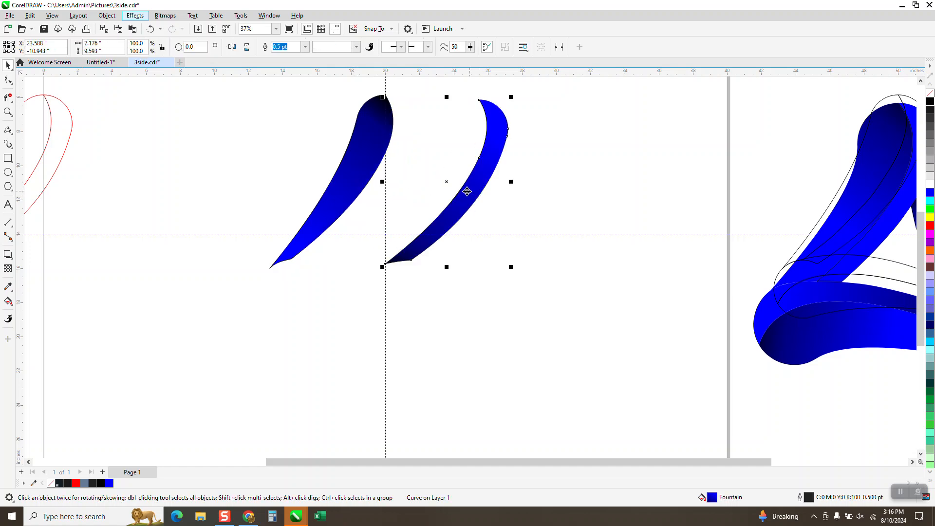
left_click(150, 29)
- Group the two blue faces and rotate duplicates by 120° about the guide intersection to complete the triangle
left_click_drag(231, 87, 540, 304)
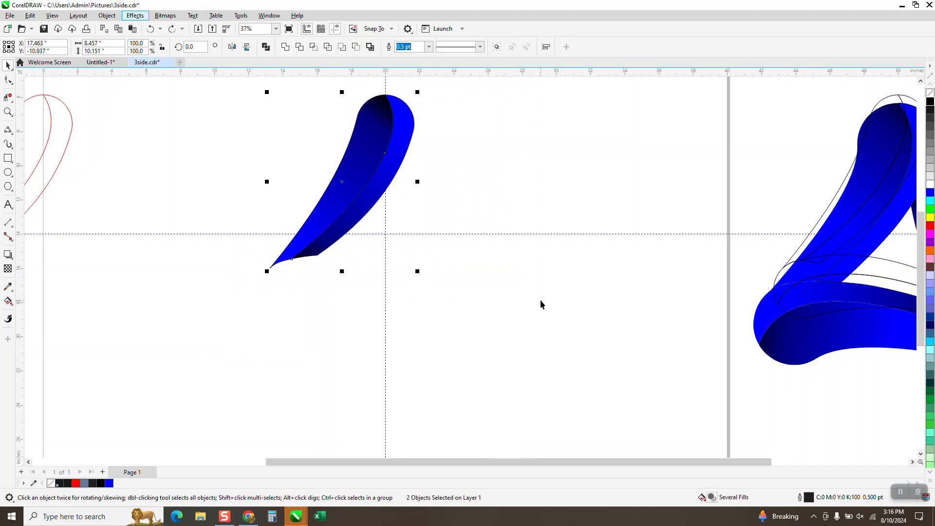
key("ctrl+g")
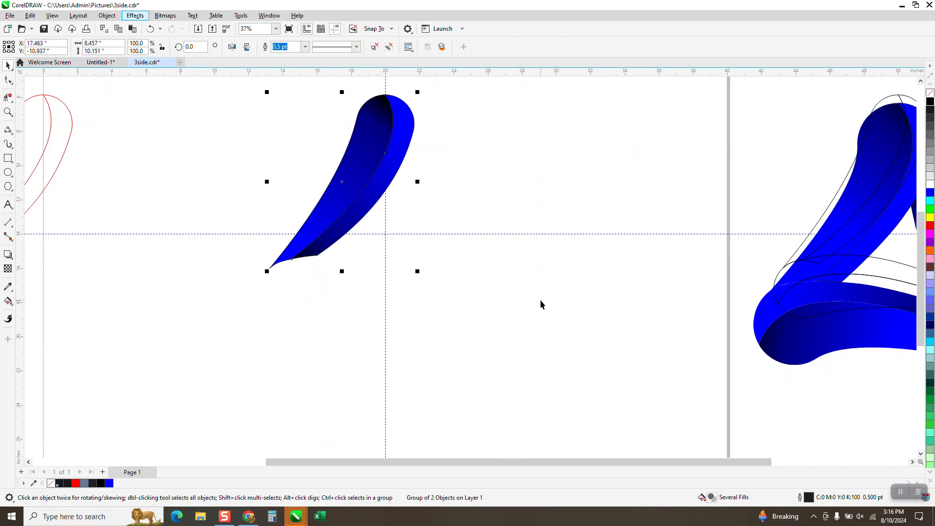
left_click(345, 183)
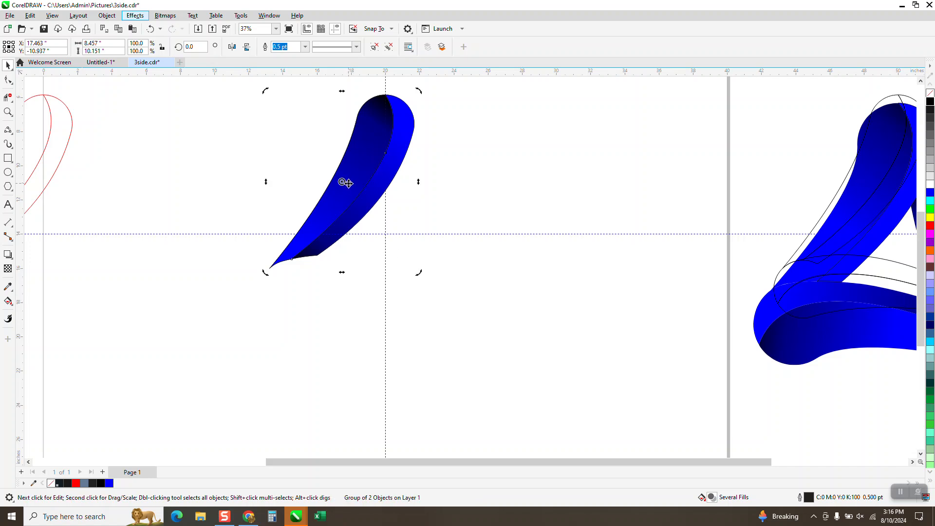
left_click_drag(345, 188, 384, 234)
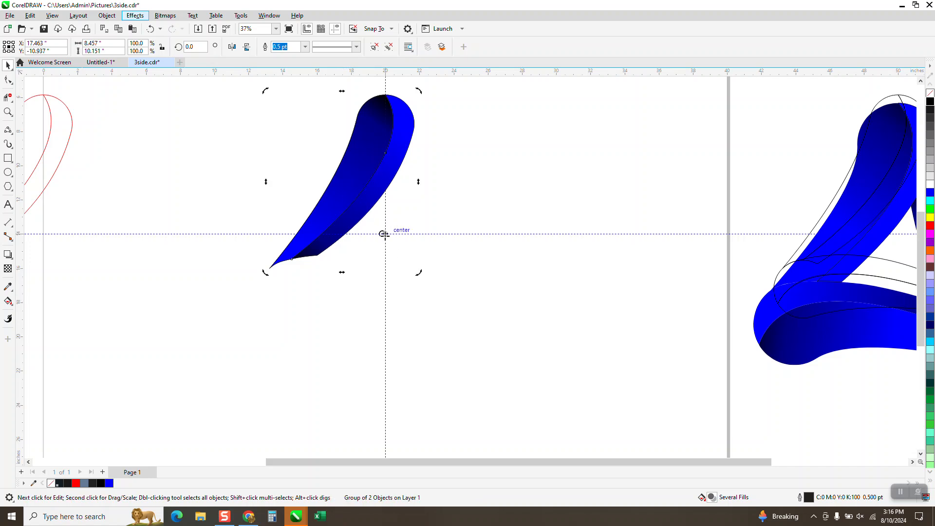
left_click(353, 195)
left_click(353, 194)
type("120")
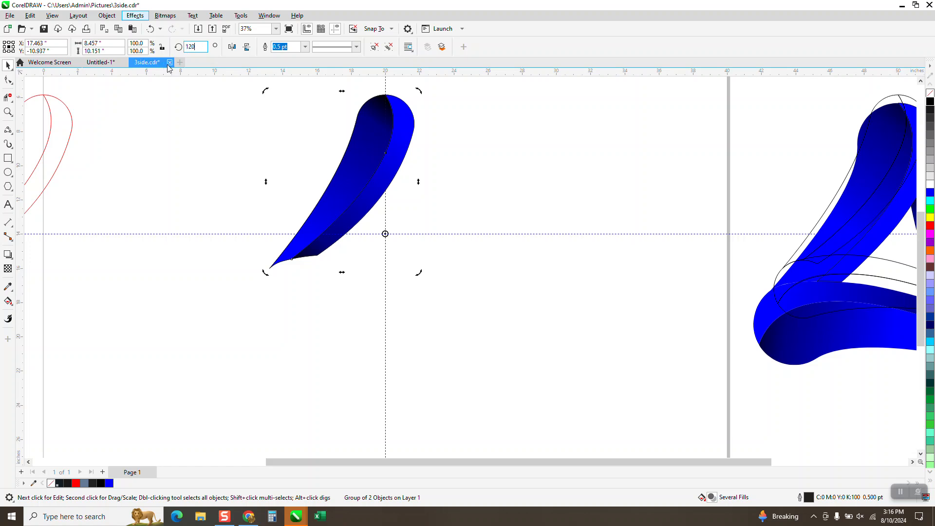
key("Return")
key("ctrl+r")
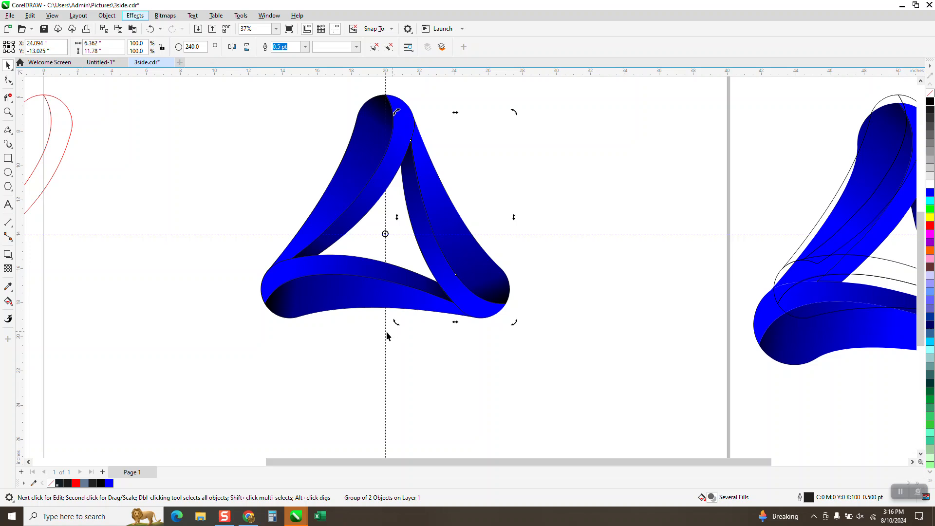
- Draw a rectangle about 18.8 by 17.0 inches around the triangle and fill it black
scroll(387, 336, "down", 1)
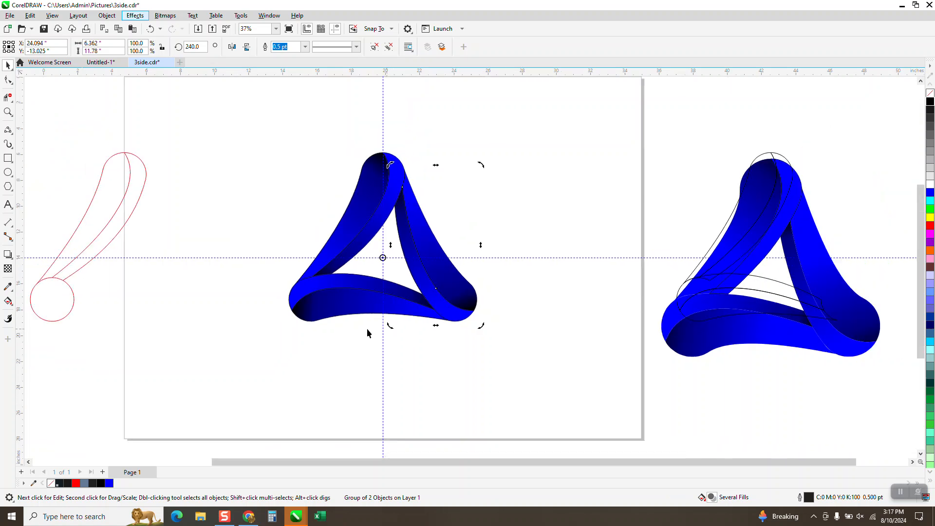
left_click(434, 355)
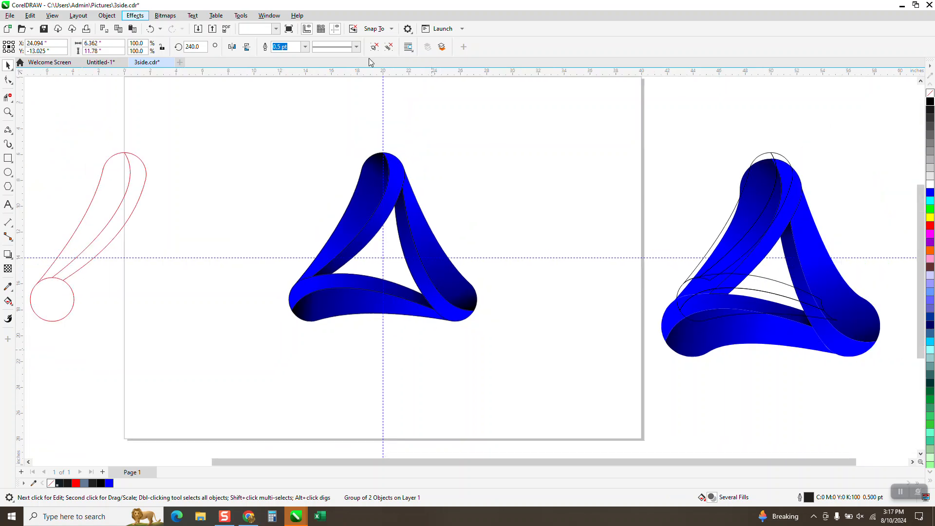
left_click(336, 31)
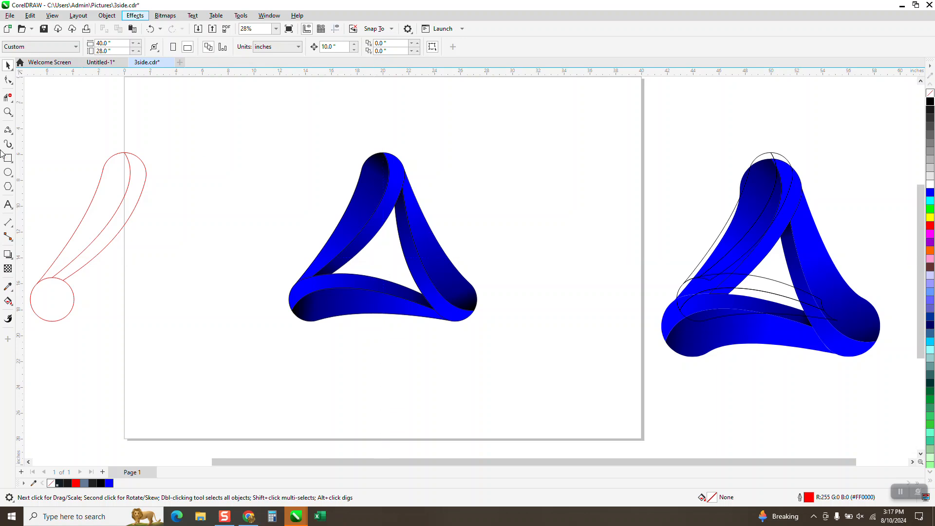
left_click(6, 157)
mouse_move(265, 133)
left_mouse_down()
mouse_move(410, 338)
mouse_move(508, 353)
left_mouse_up()
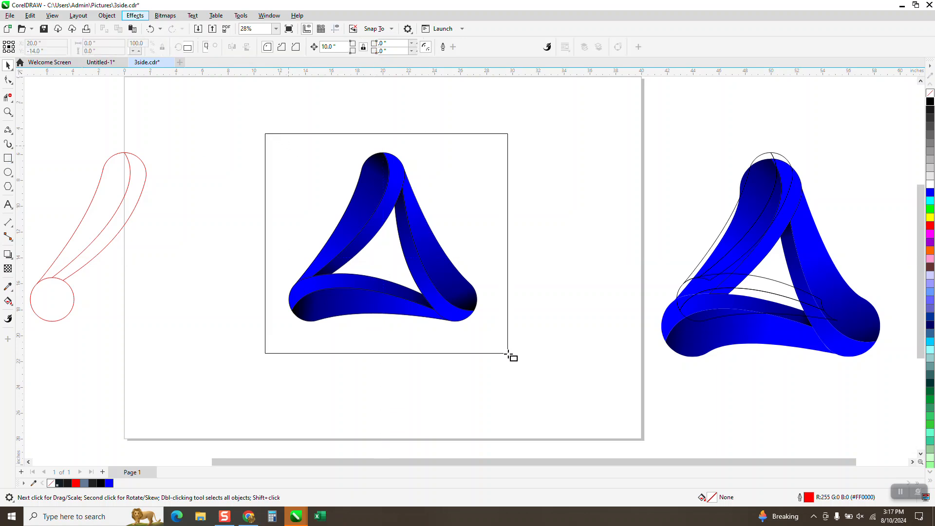
left_click(930, 102)
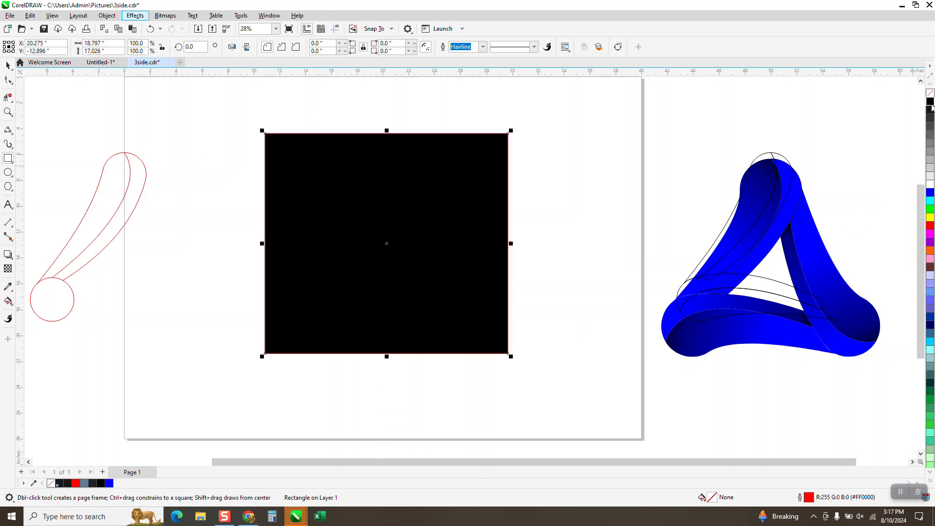
- Send the black rectangle to the back of the page behind the triangle
left_click(107, 17)
mouse_move(163, 178)
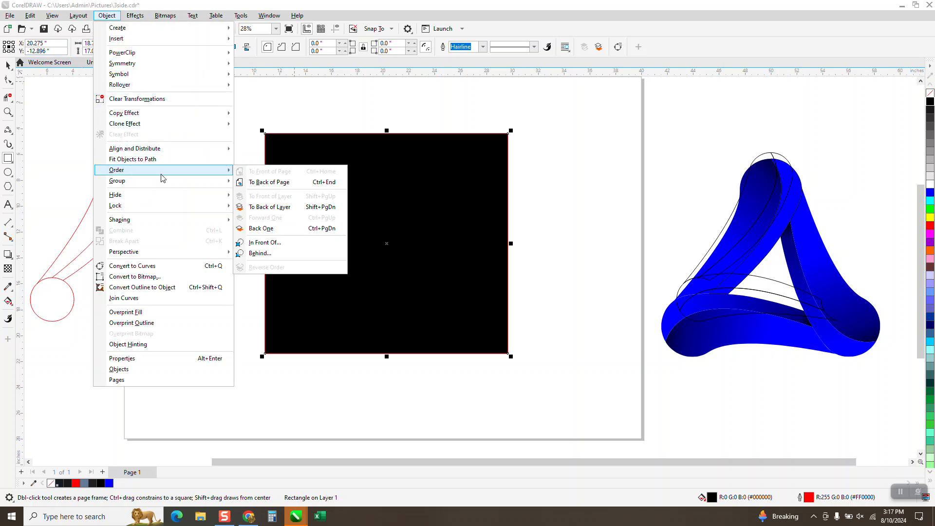
left_click(248, 184)
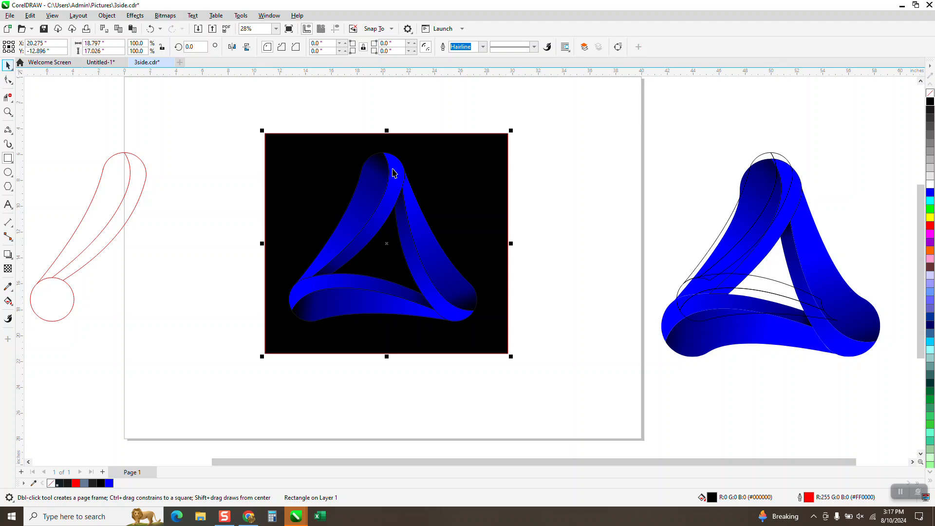
key("space")
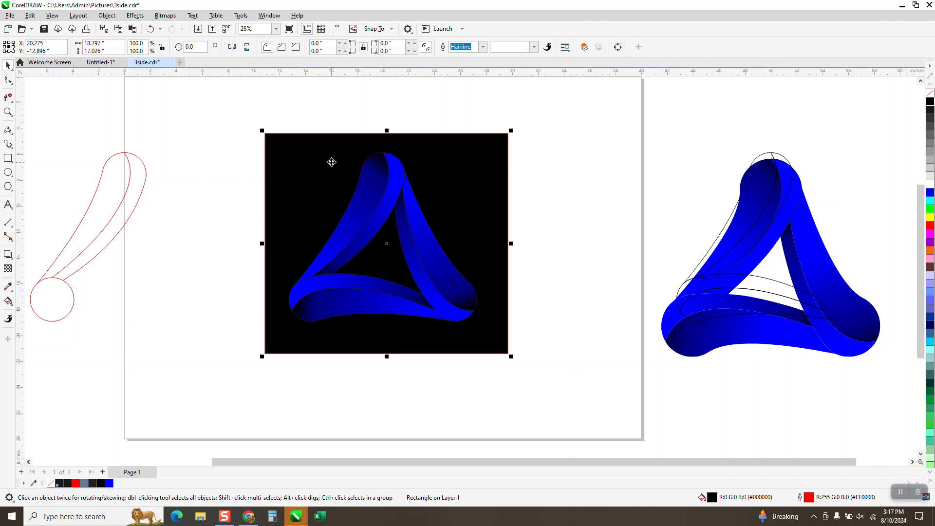